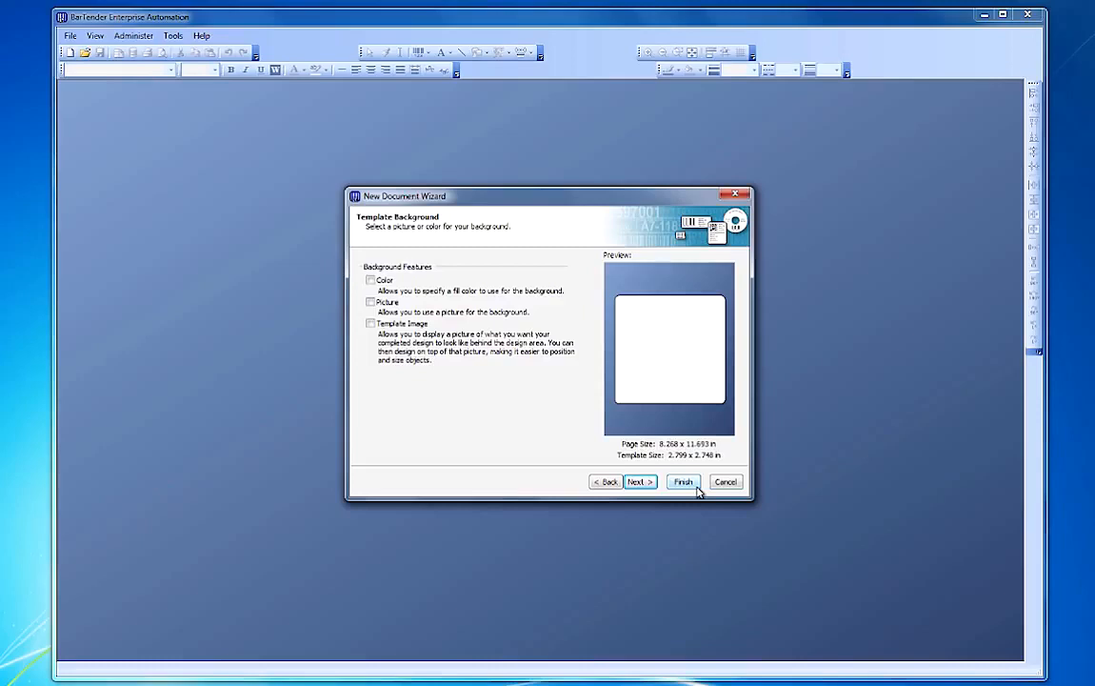
# Finish creating the new document without any background features and open the background options of its page setup.
pyautogui.click(696, 486)
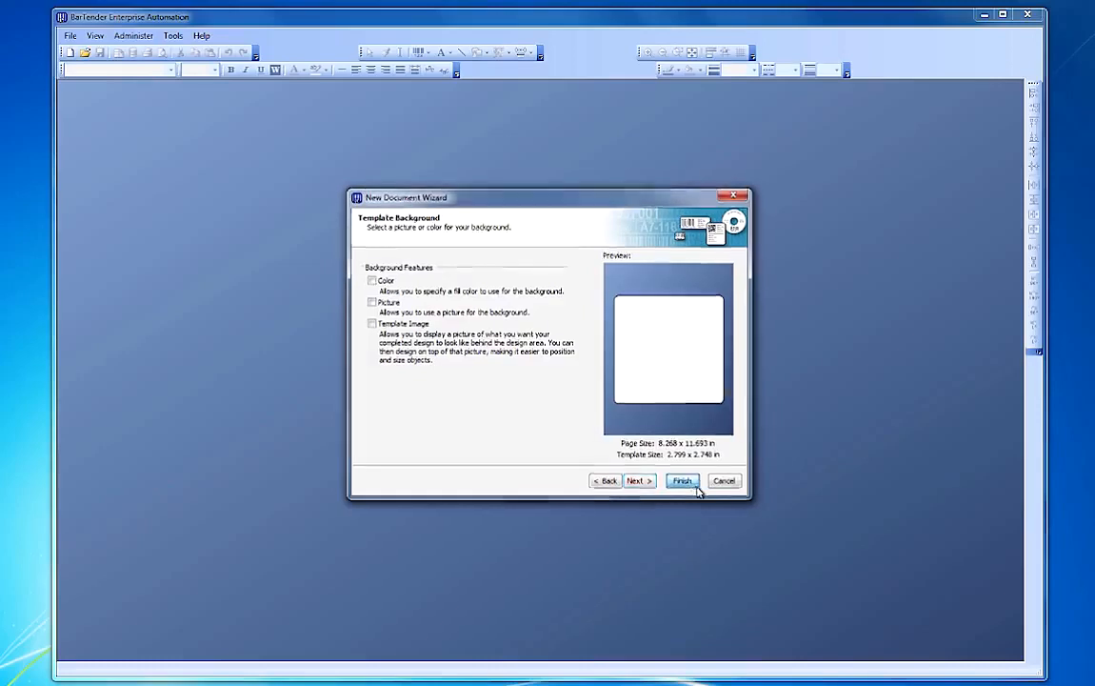
pyautogui.click(72, 38)
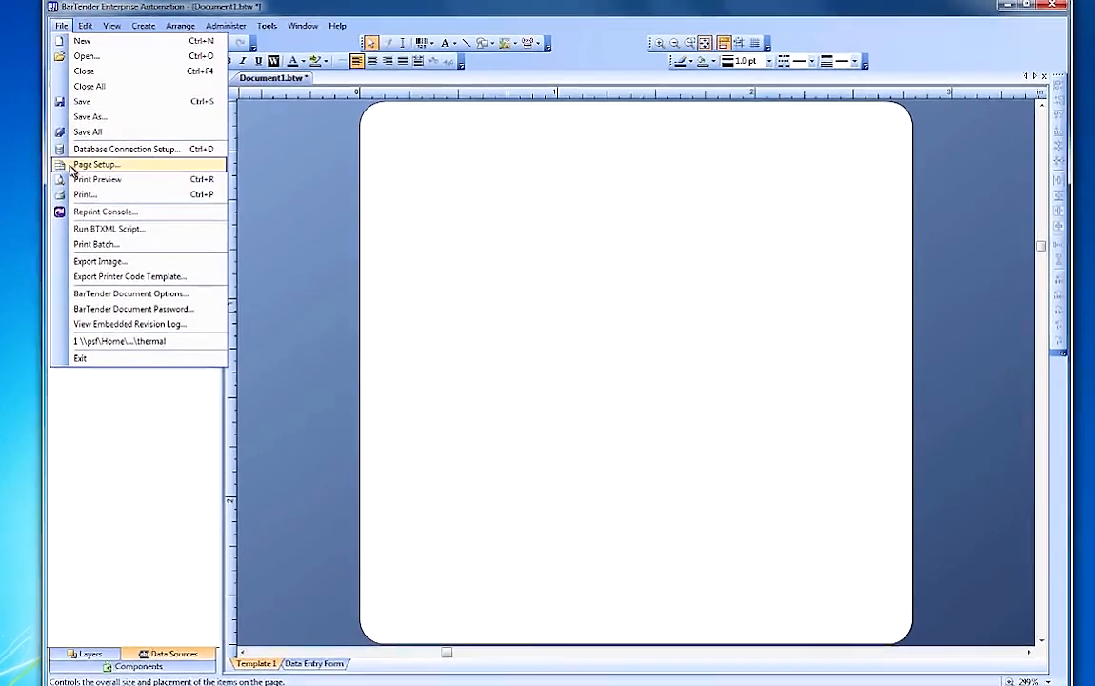
pyautogui.click(70, 167)
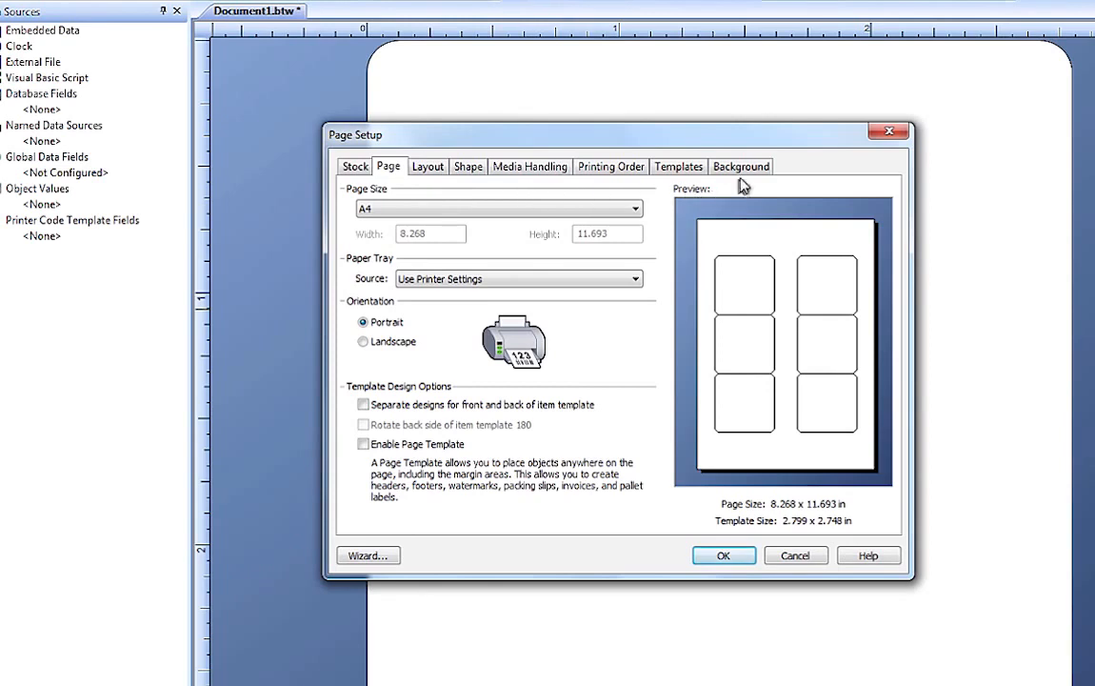
pyautogui.click(747, 167)
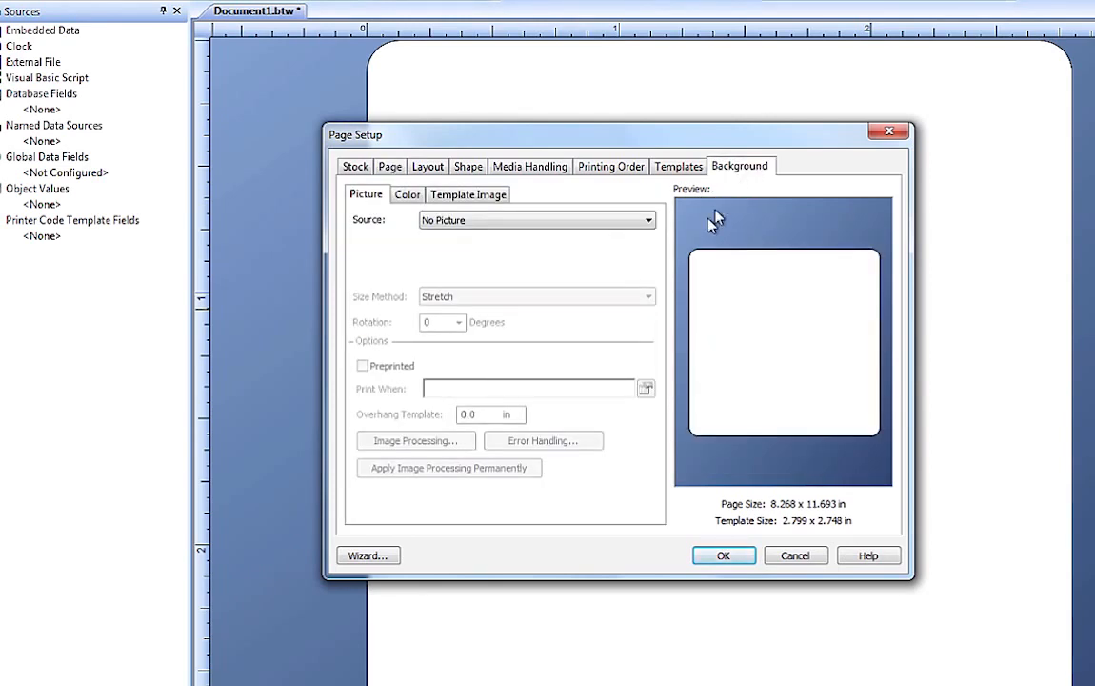
# Look through the background's color and template image options, ending on the picture options.
pyautogui.click(407, 198)
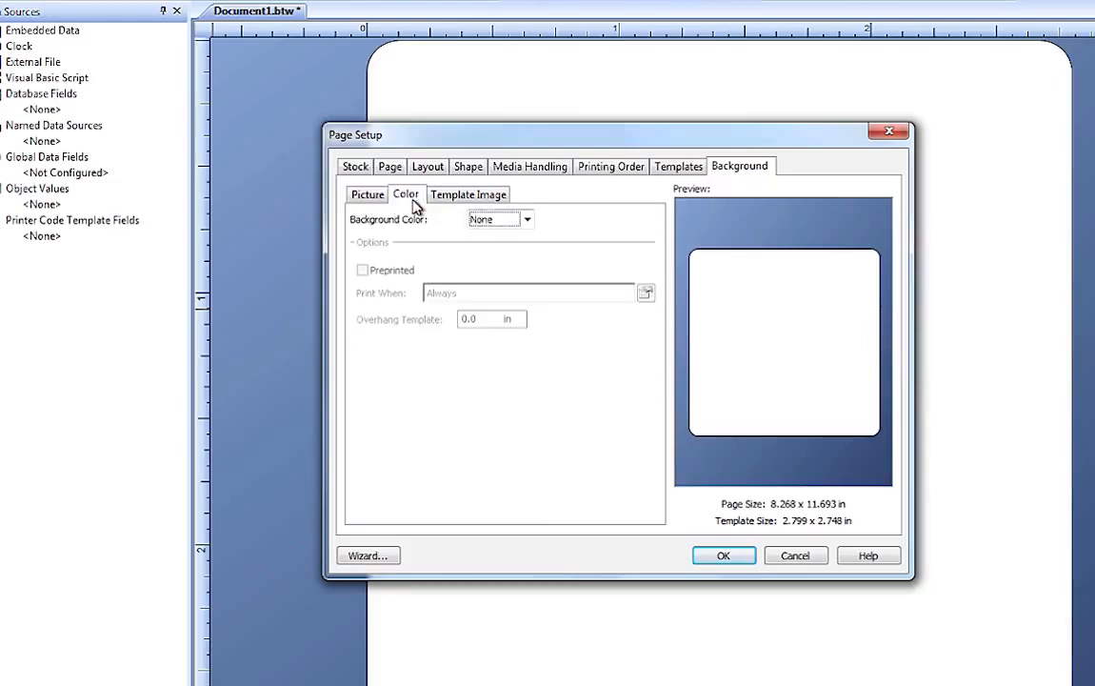
pyautogui.click(449, 202)
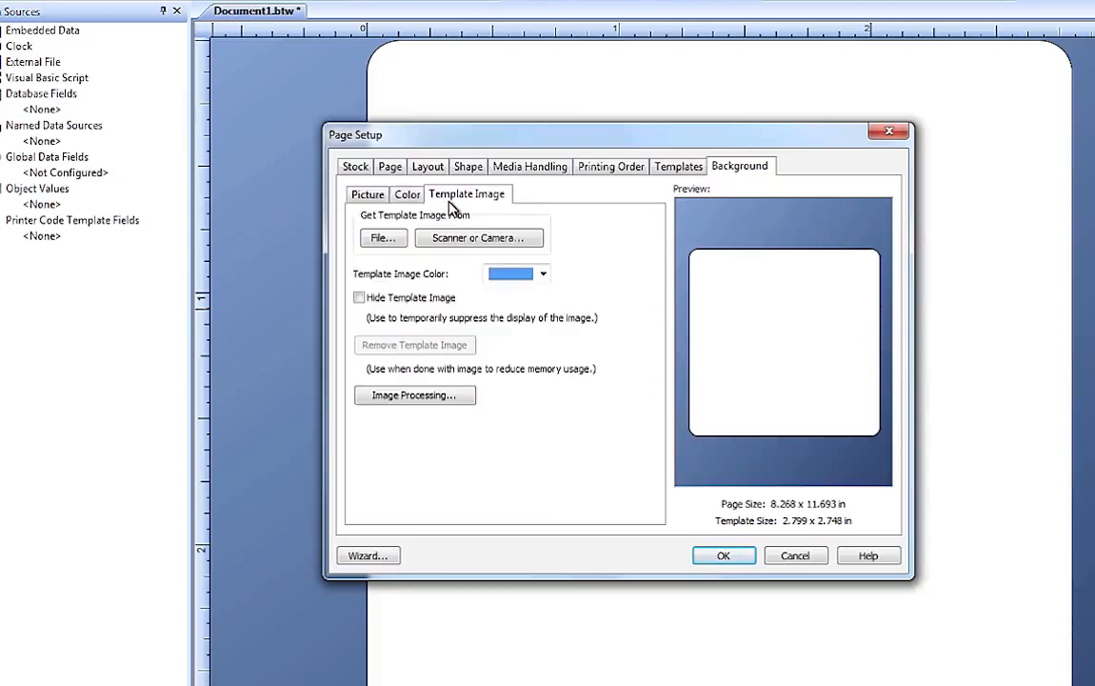
pyautogui.click(370, 201)
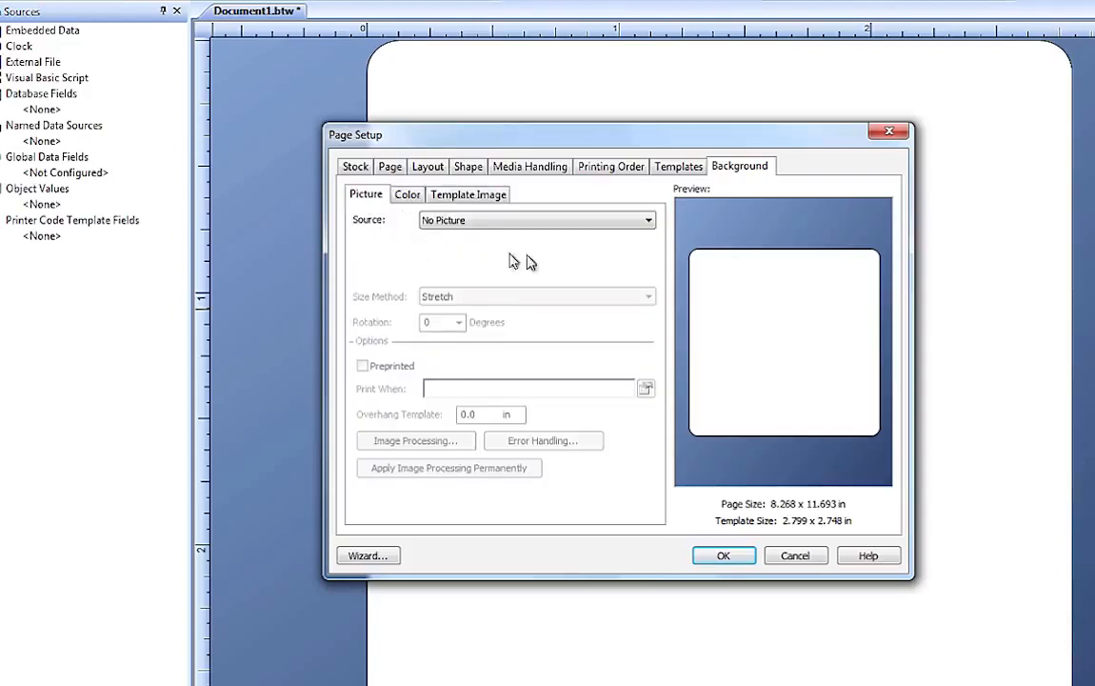
# Use a linked picture as the template background, choosing SkytechLogo from the Demo Items folder.
pyautogui.click(649, 223)
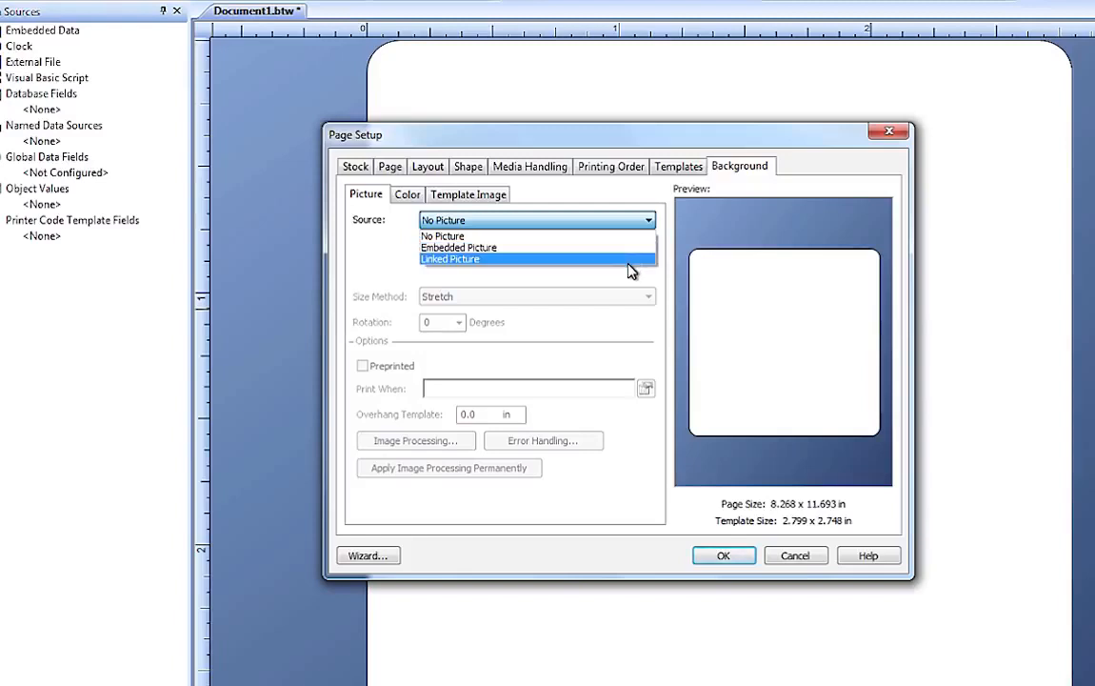
pyautogui.click(629, 250)
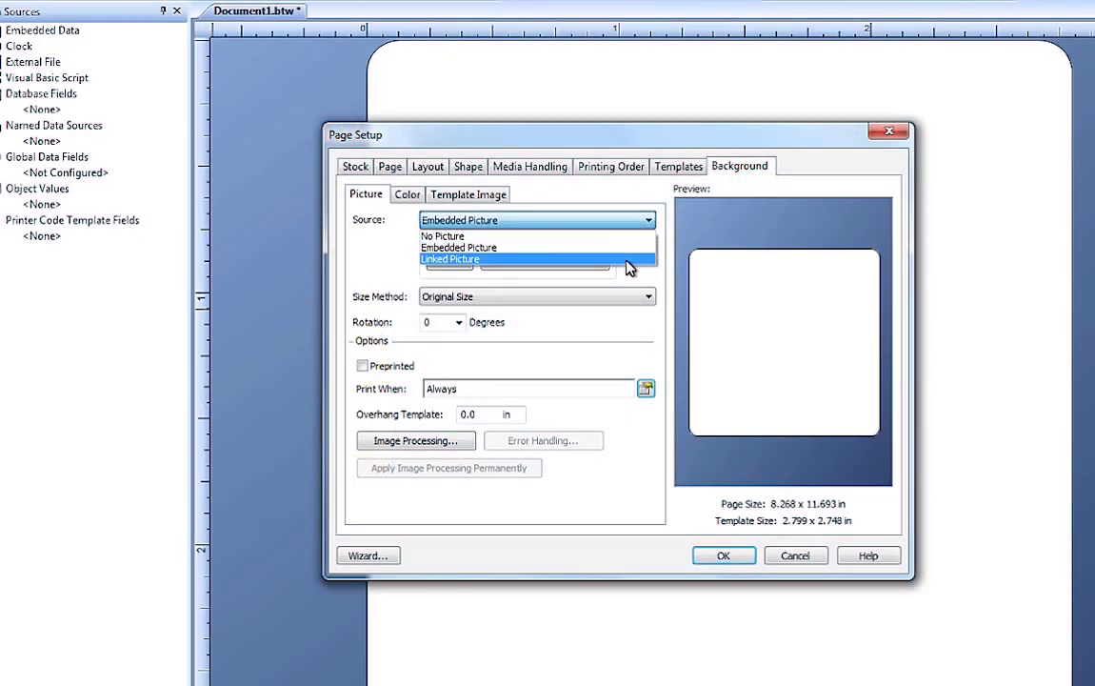
pyautogui.click(628, 259)
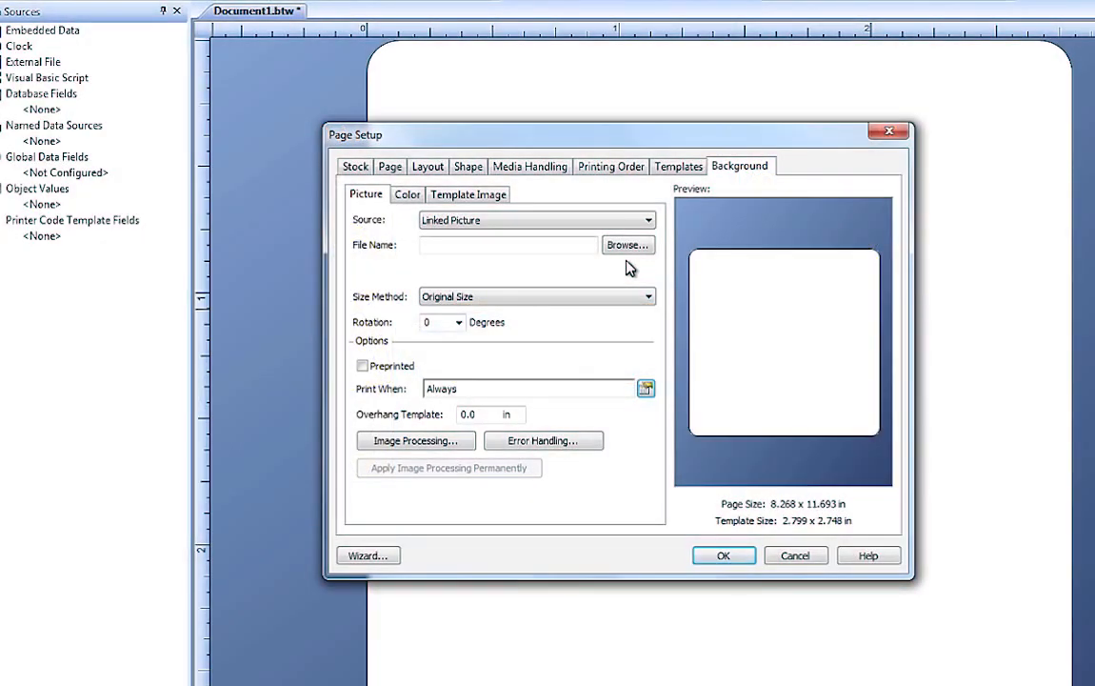
pyautogui.click(628, 244)
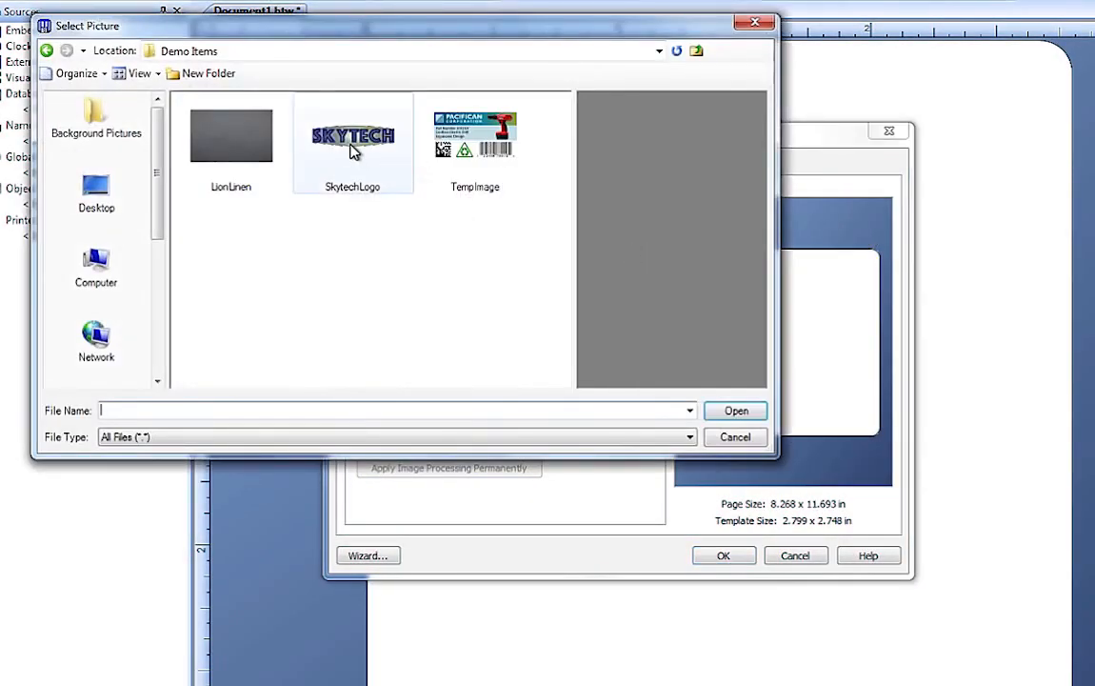
pyautogui.click(352, 152)
pyautogui.click(739, 413)
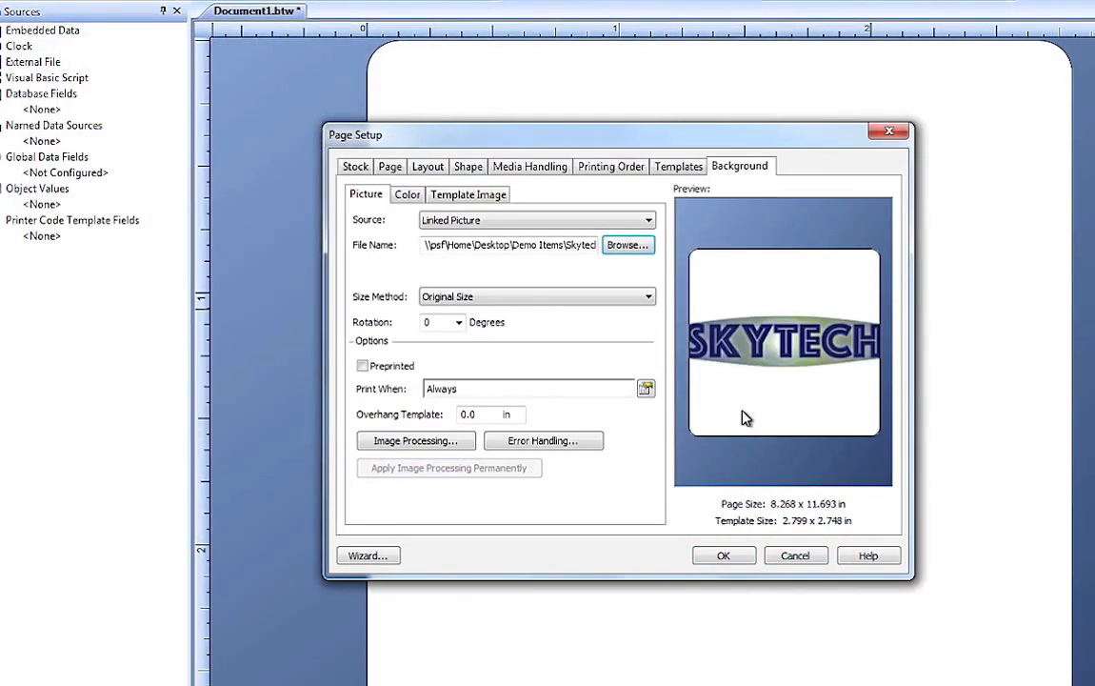
# Try the Fit to Width, Fit to Height and Stretch size methods on the background picture and rotate it 30 degrees.
pyautogui.click(648, 298)
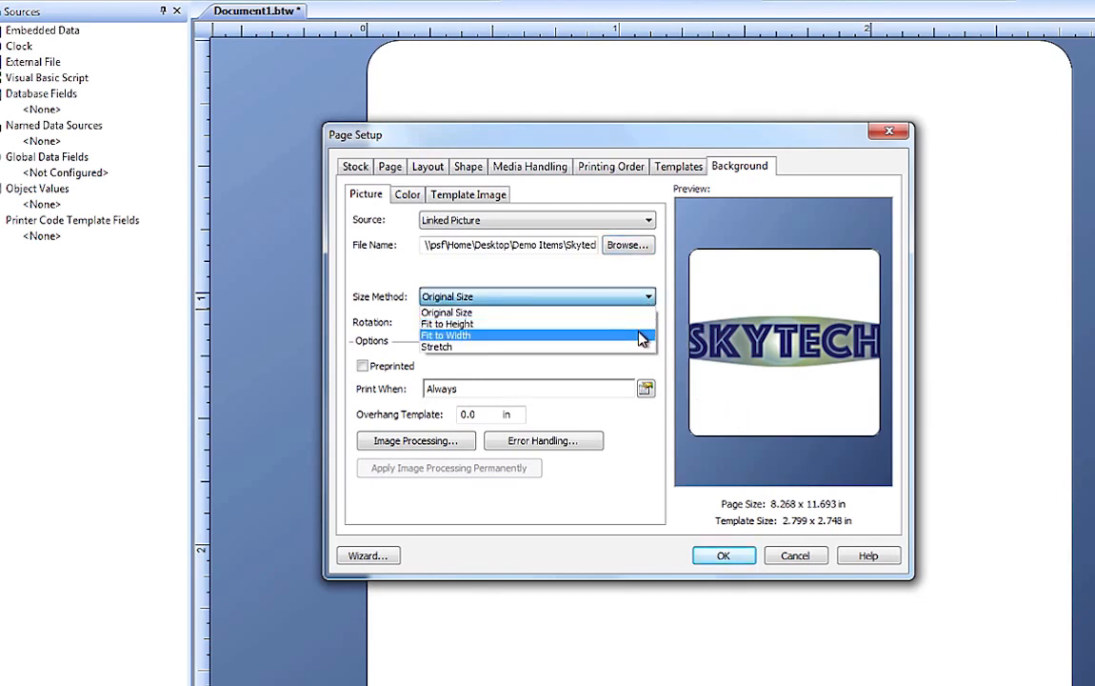
pyautogui.click(641, 336)
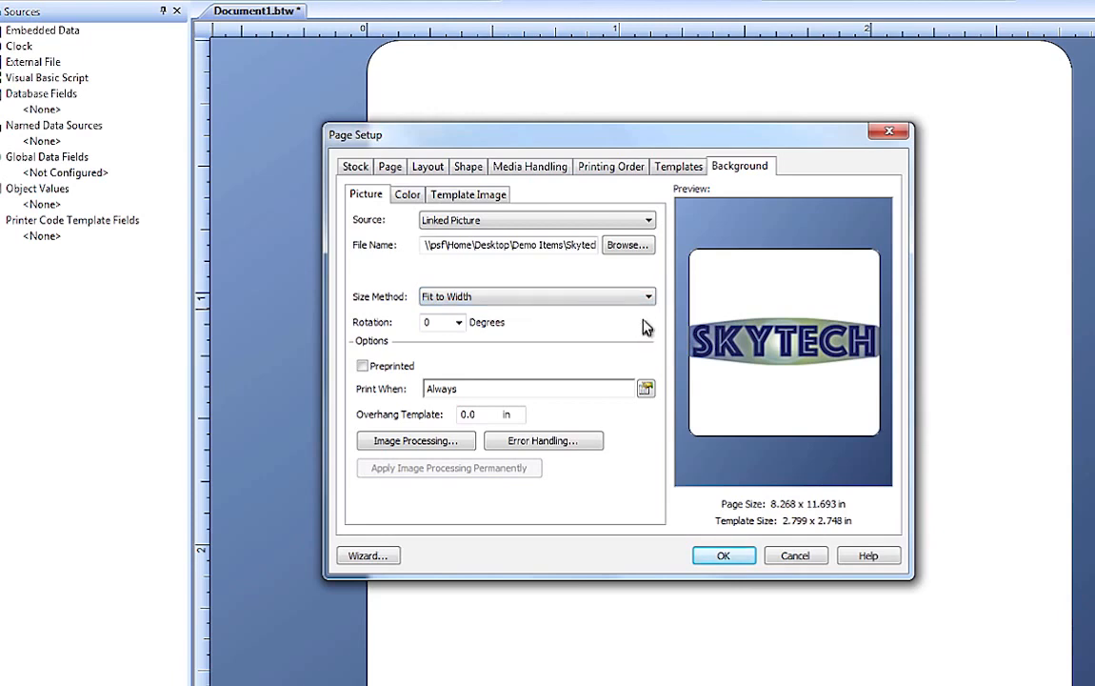
pyautogui.click(649, 301)
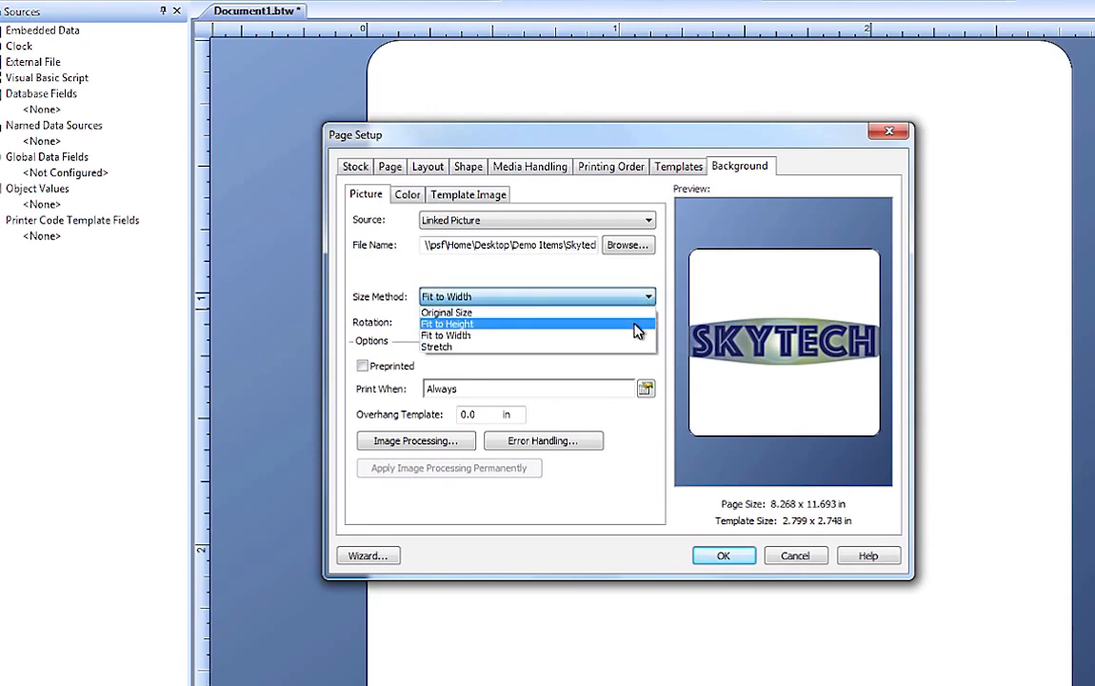
pyautogui.click(638, 321)
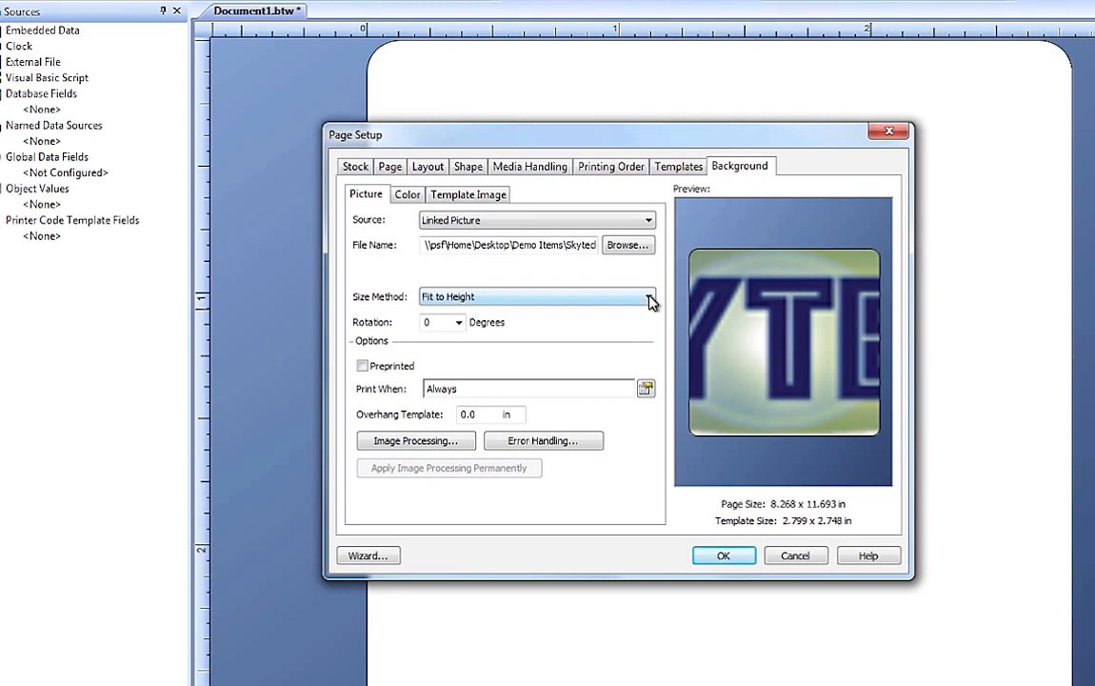
pyautogui.click(648, 296)
pyautogui.click(635, 347)
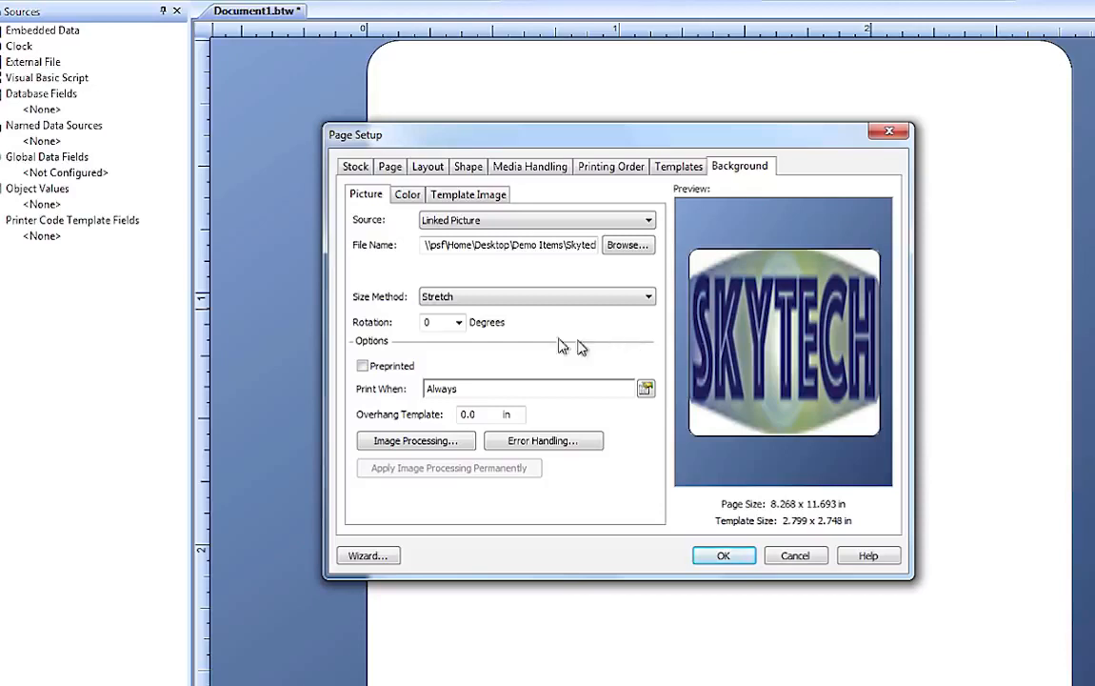
pyautogui.click(458, 322)
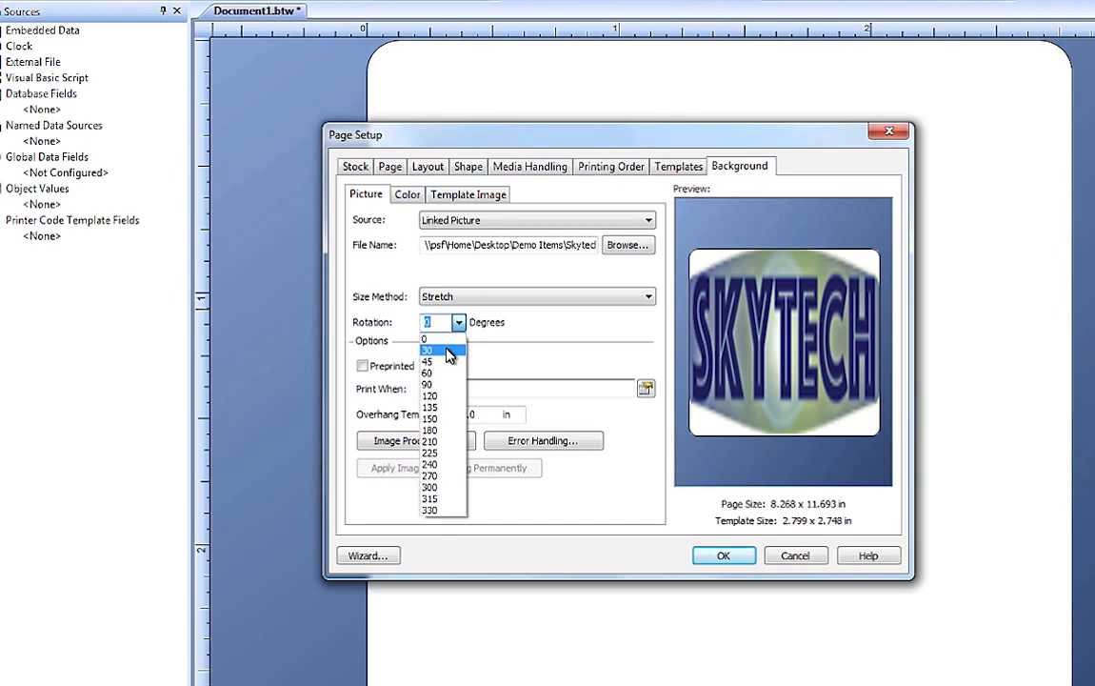
pyautogui.click(448, 352)
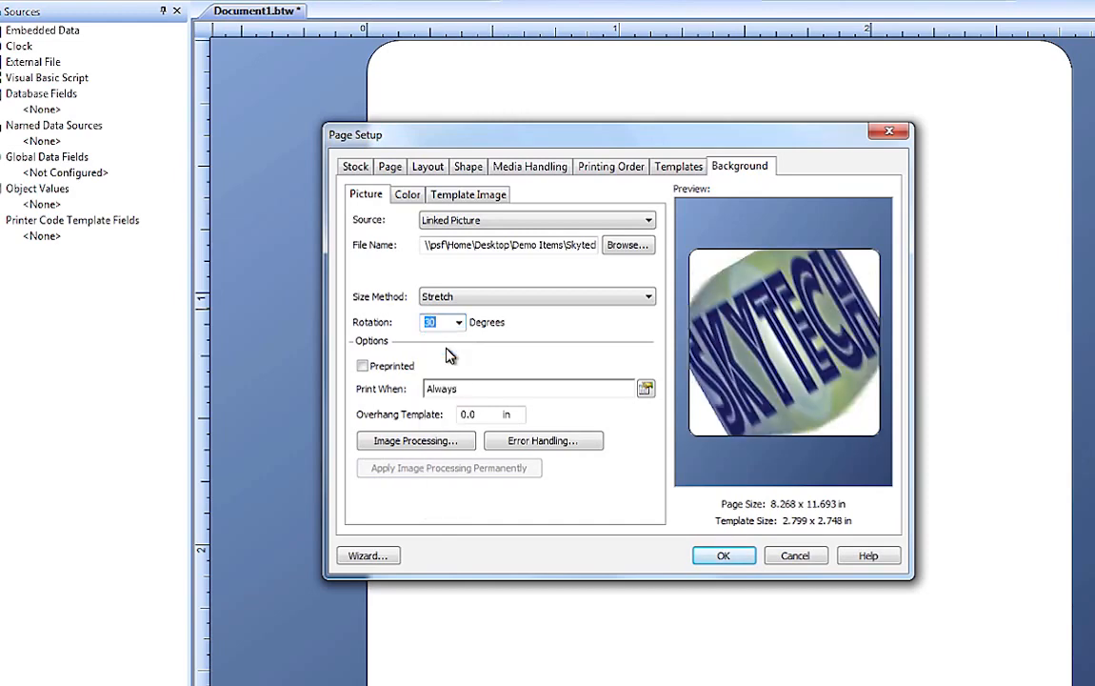
# Review the background picture's print condition, image processing and error handling options without changing them.
pyautogui.click(646, 390)
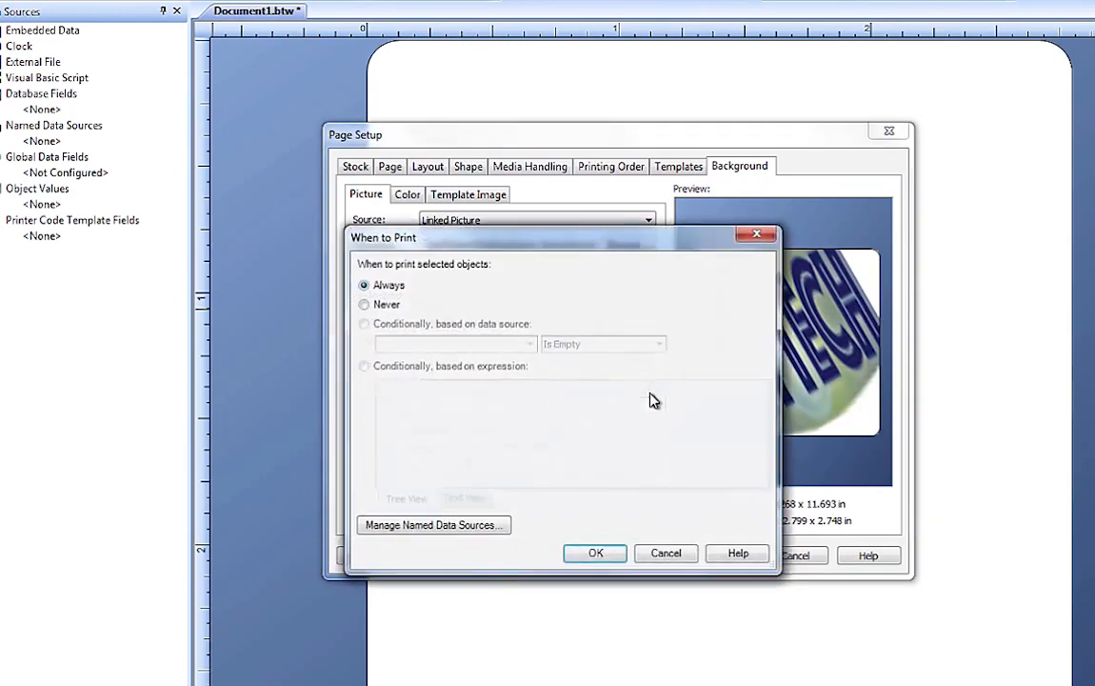
pyautogui.click(597, 555)
pyautogui.click(415, 440)
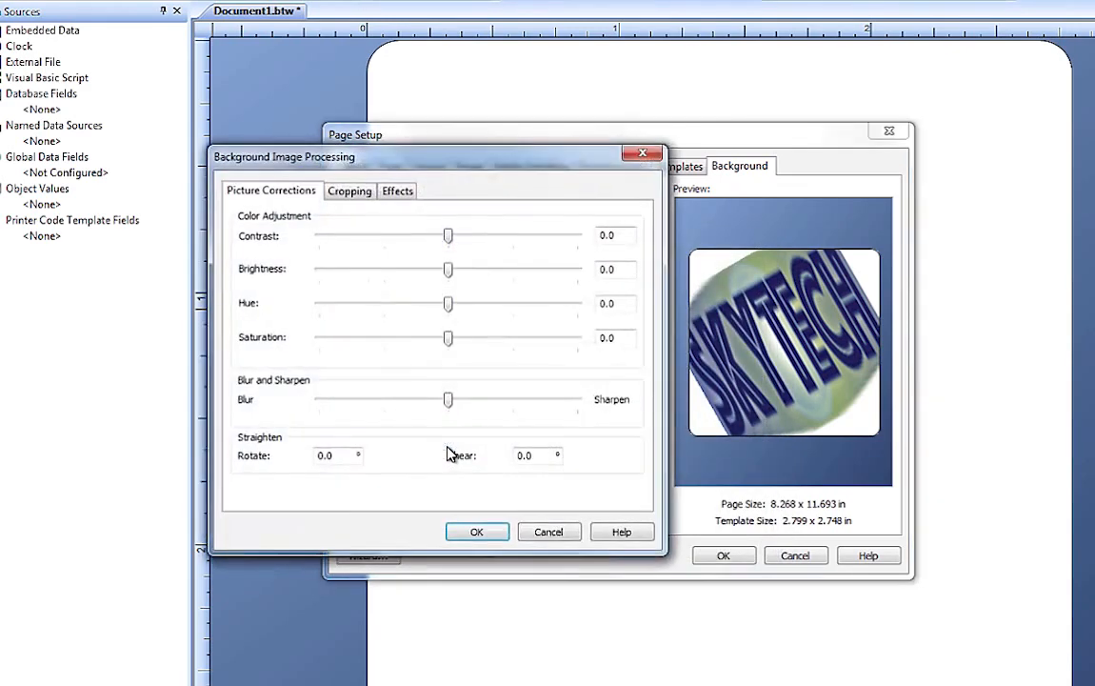
pyautogui.click(481, 530)
pyautogui.click(550, 446)
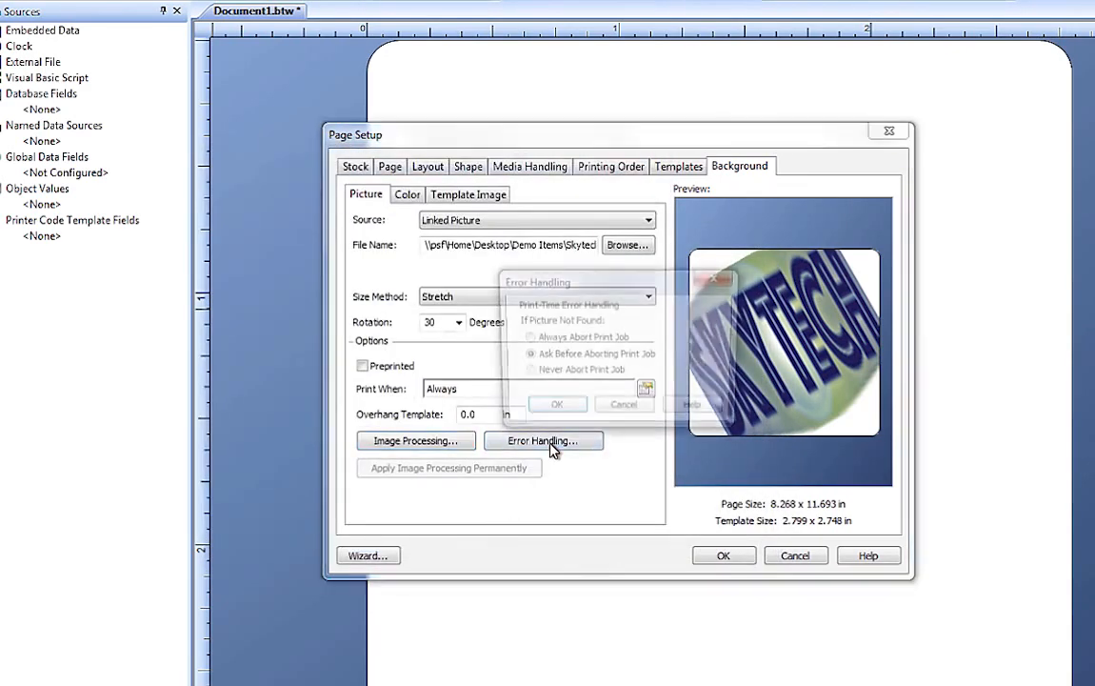
pyautogui.click(552, 411)
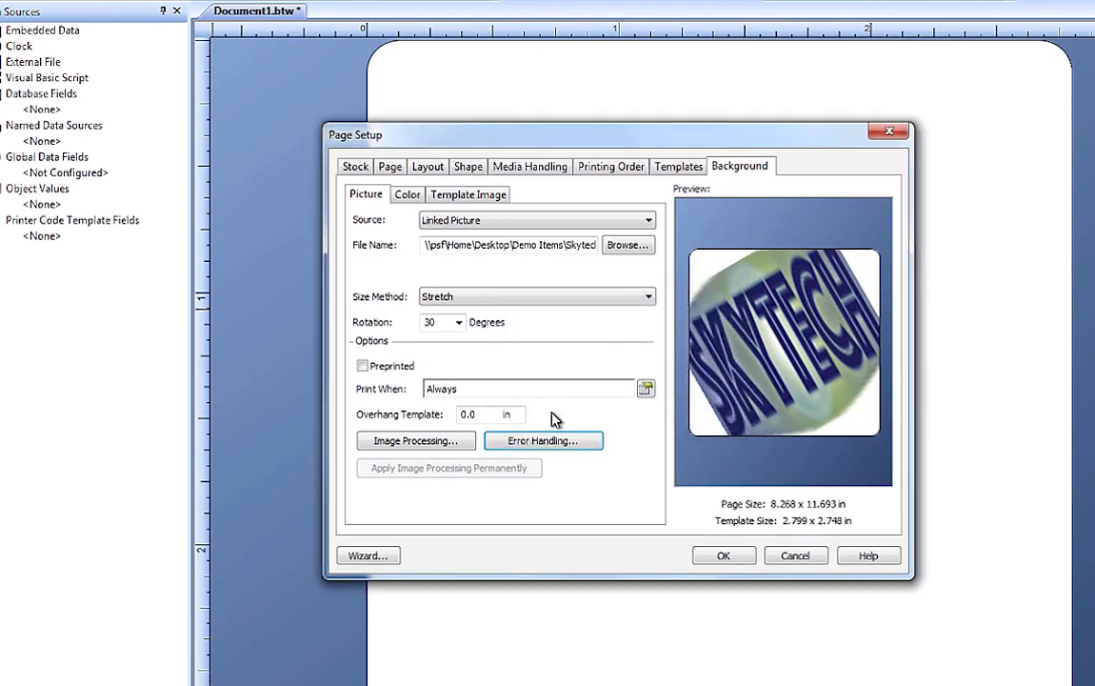
# Remove the background picture by setting its source to No Picture.
pyautogui.click(648, 220)
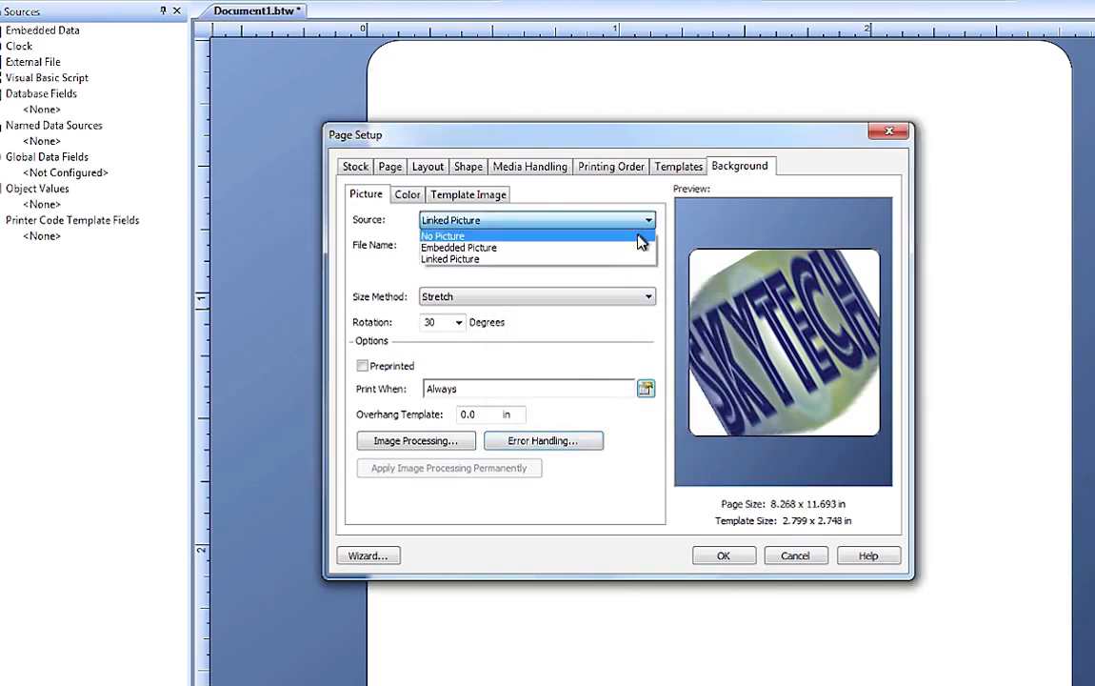
pyautogui.click(643, 237)
# Set the background color to a custom light blue with the hex value A6B6FB.
pyautogui.click(409, 196)
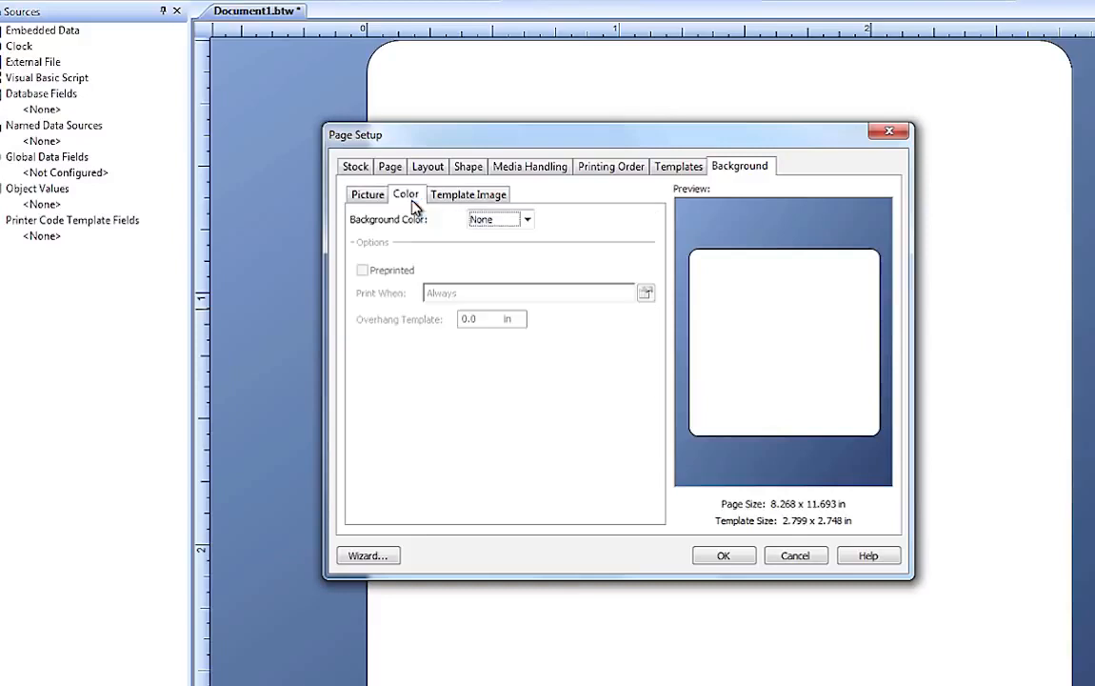
pyautogui.click(529, 223)
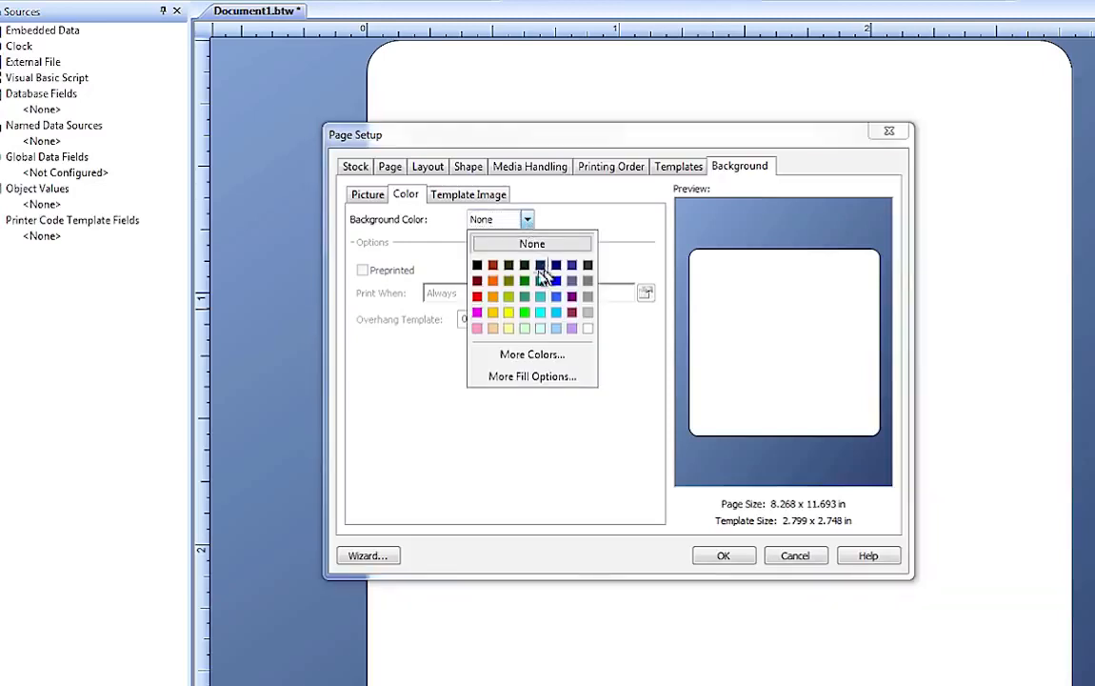
pyautogui.click(562, 356)
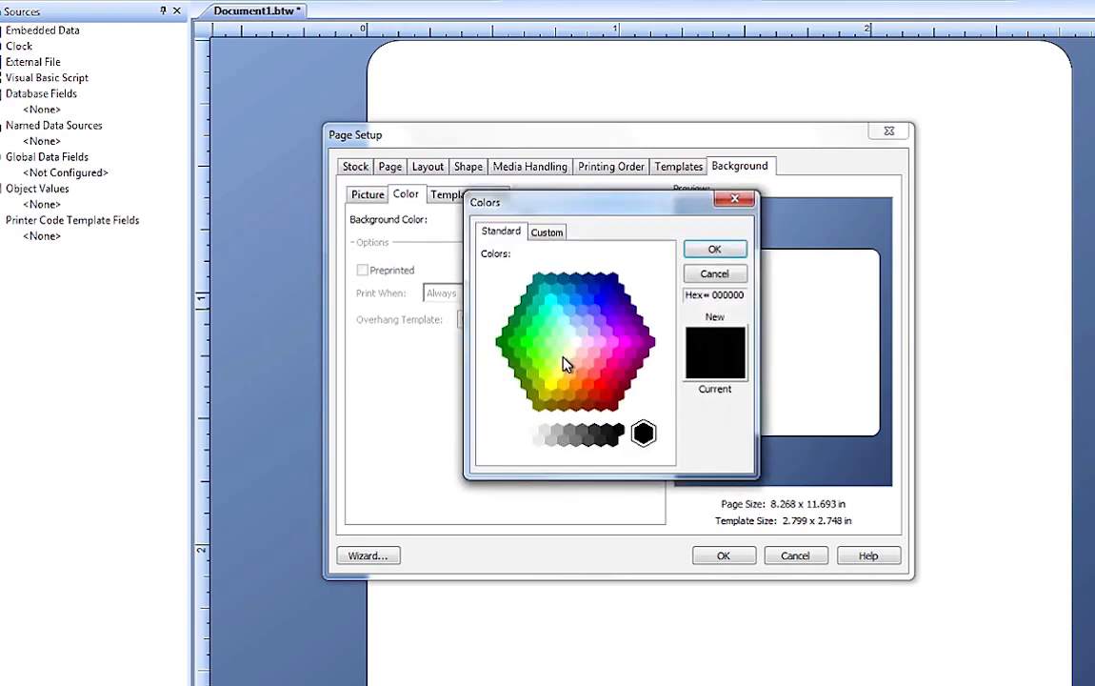
pyautogui.click(582, 311)
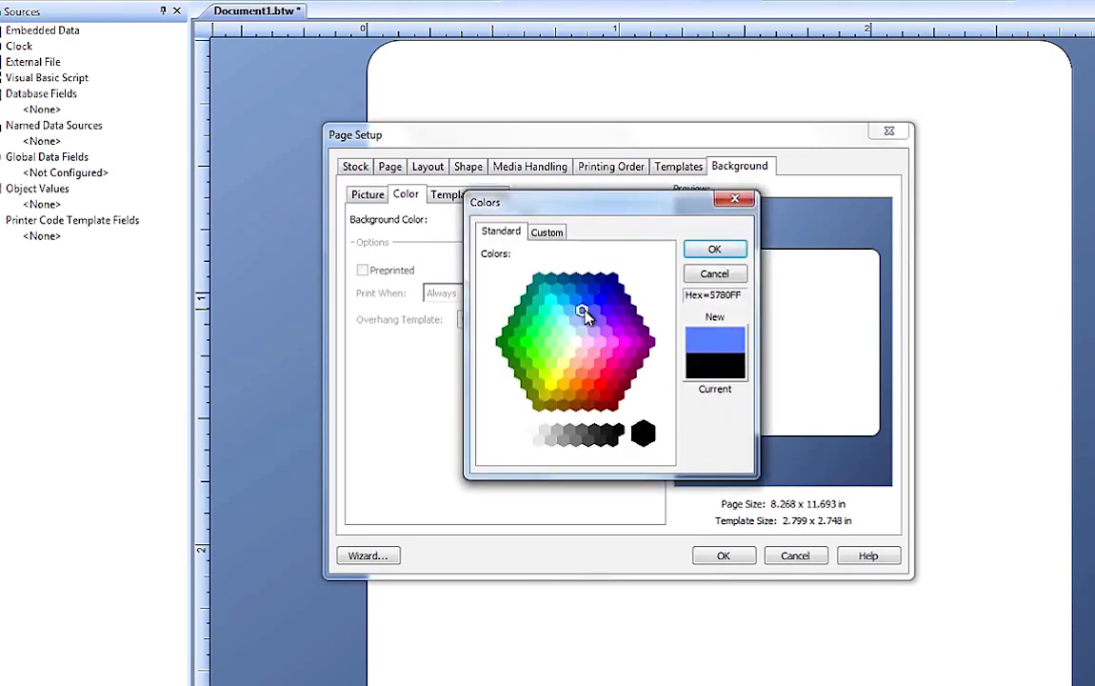
pyautogui.click(548, 236)
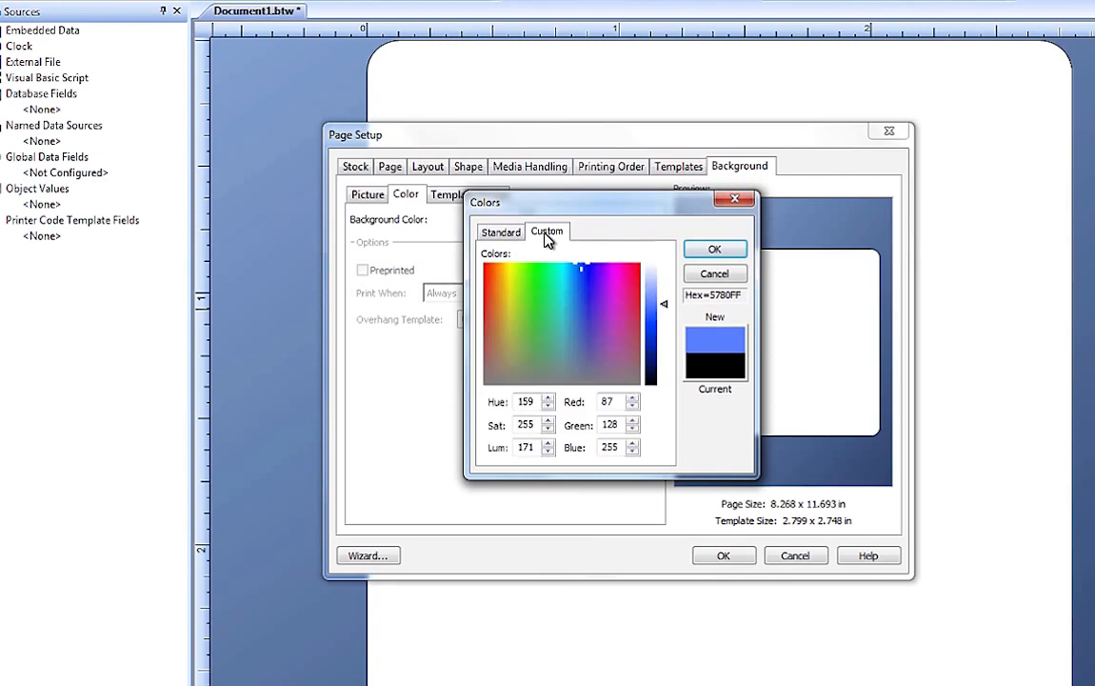
pyautogui.click(585, 273)
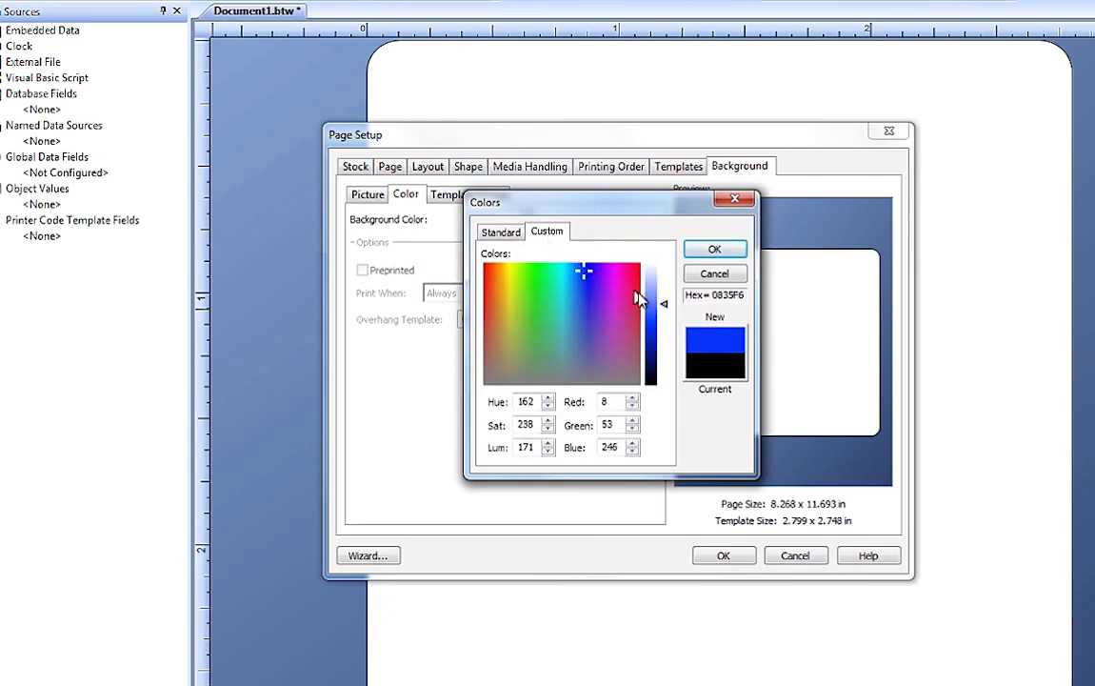
pyautogui.moveTo(666, 310); pyautogui.dragTo(665, 285)
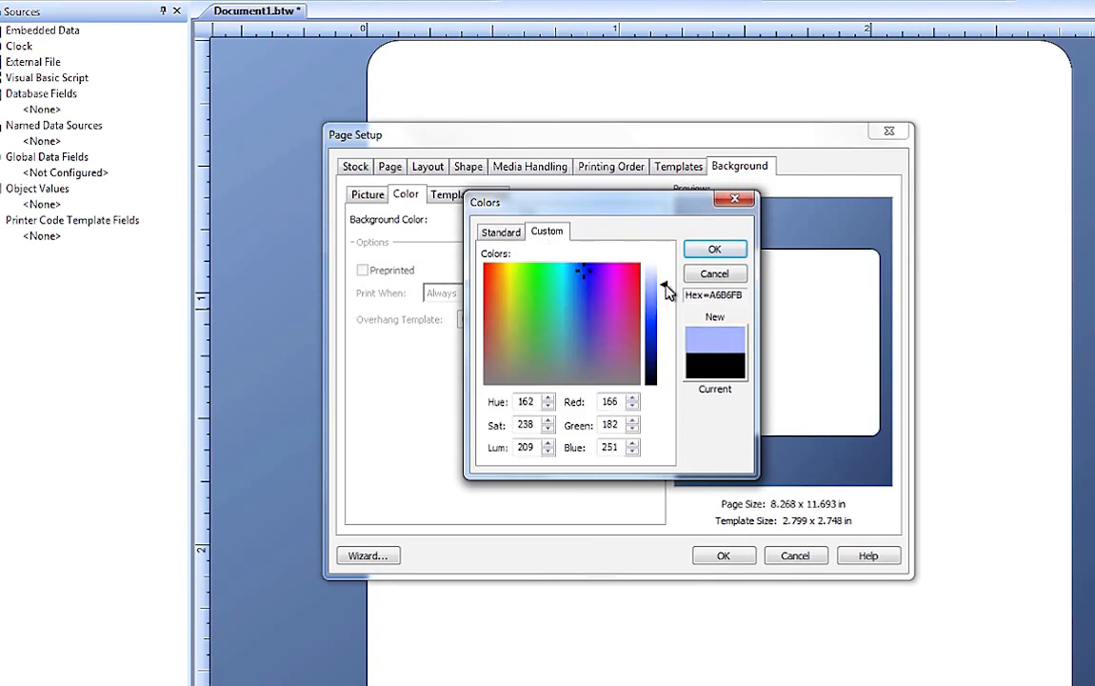
pyautogui.click(722, 251)
# Try a linear gradient fill for the background, with a lime green start color and a blue end color.
pyautogui.click(527, 220)
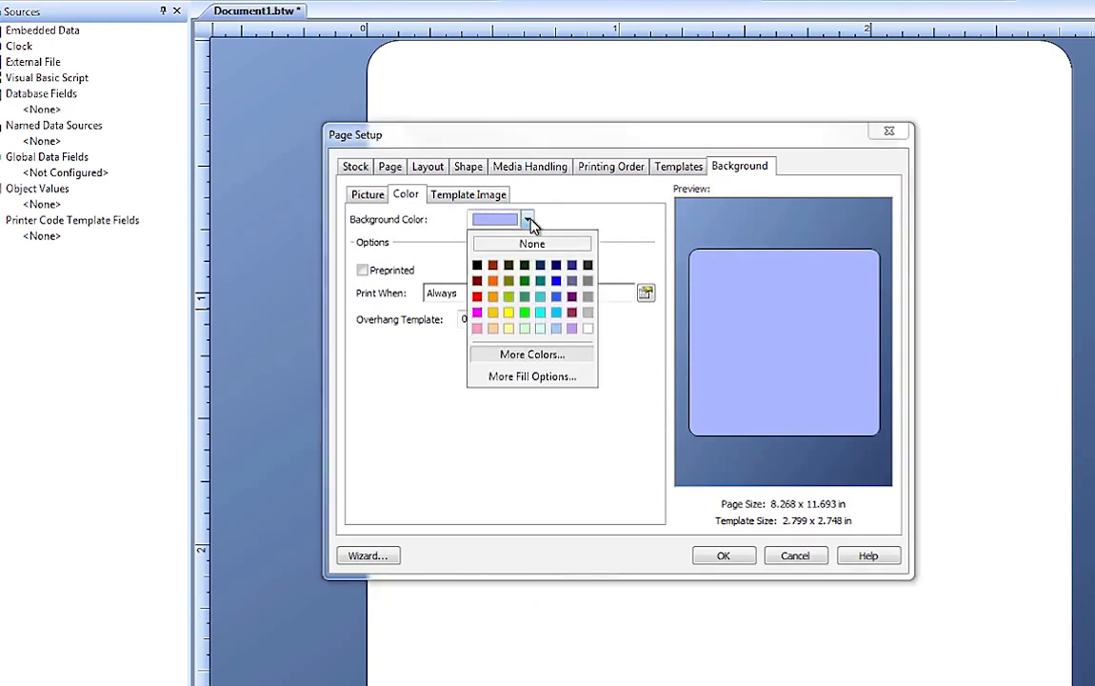
pyautogui.click(515, 377)
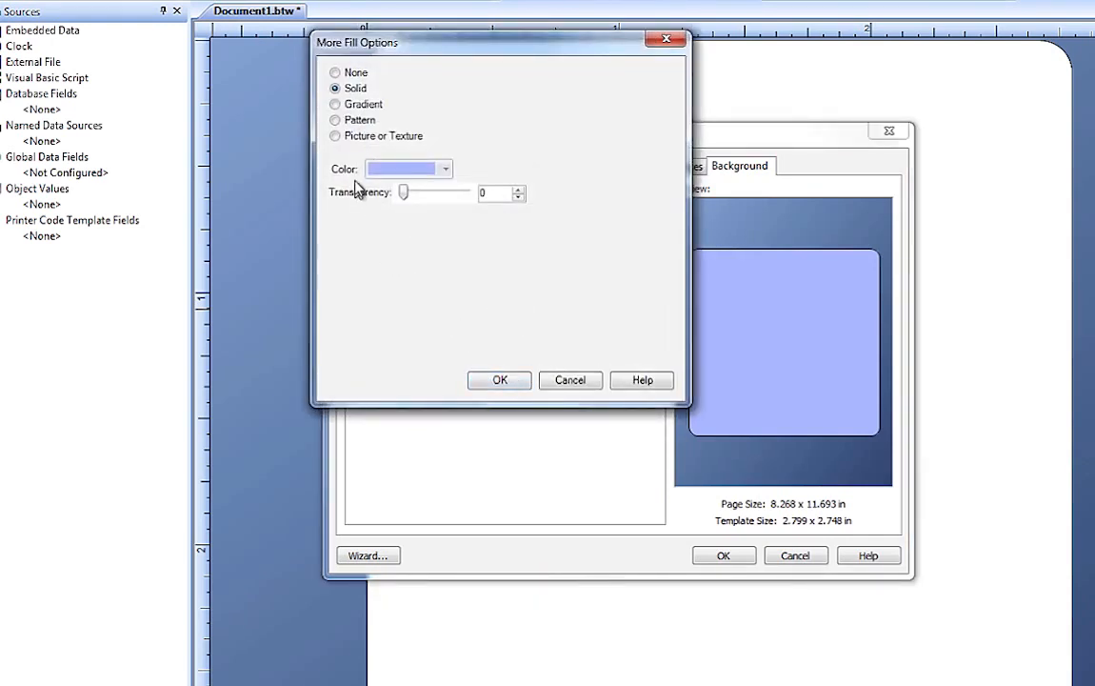
pyautogui.click(336, 104)
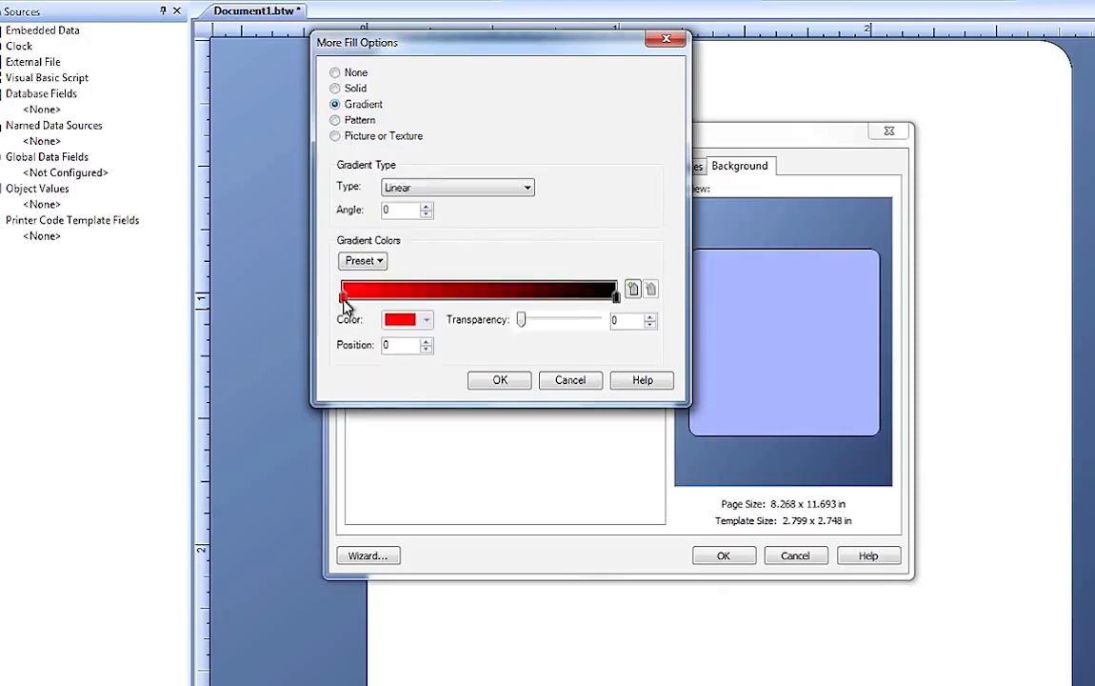
pyautogui.click(425, 320)
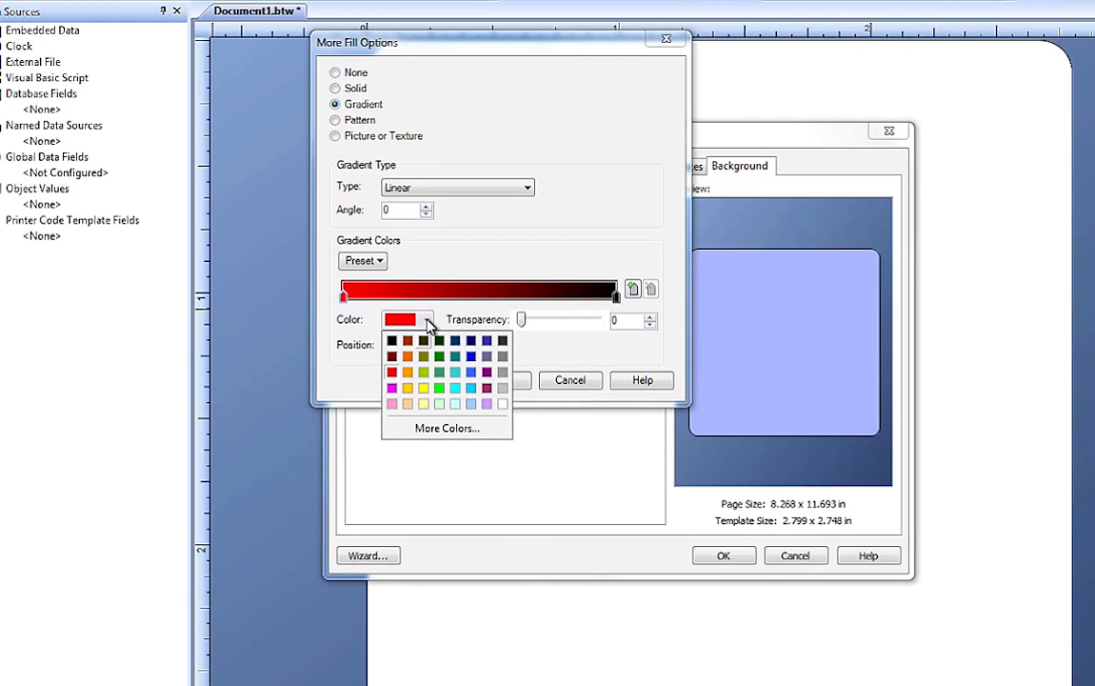
pyautogui.click(424, 373)
pyautogui.click(616, 293)
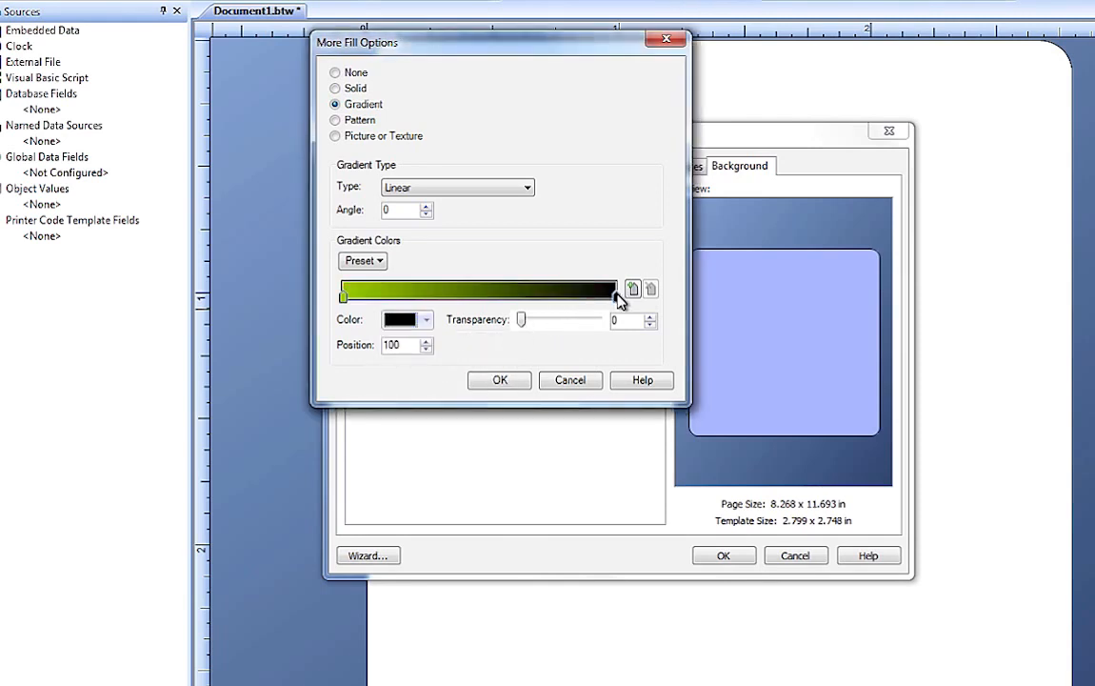
pyautogui.click(426, 320)
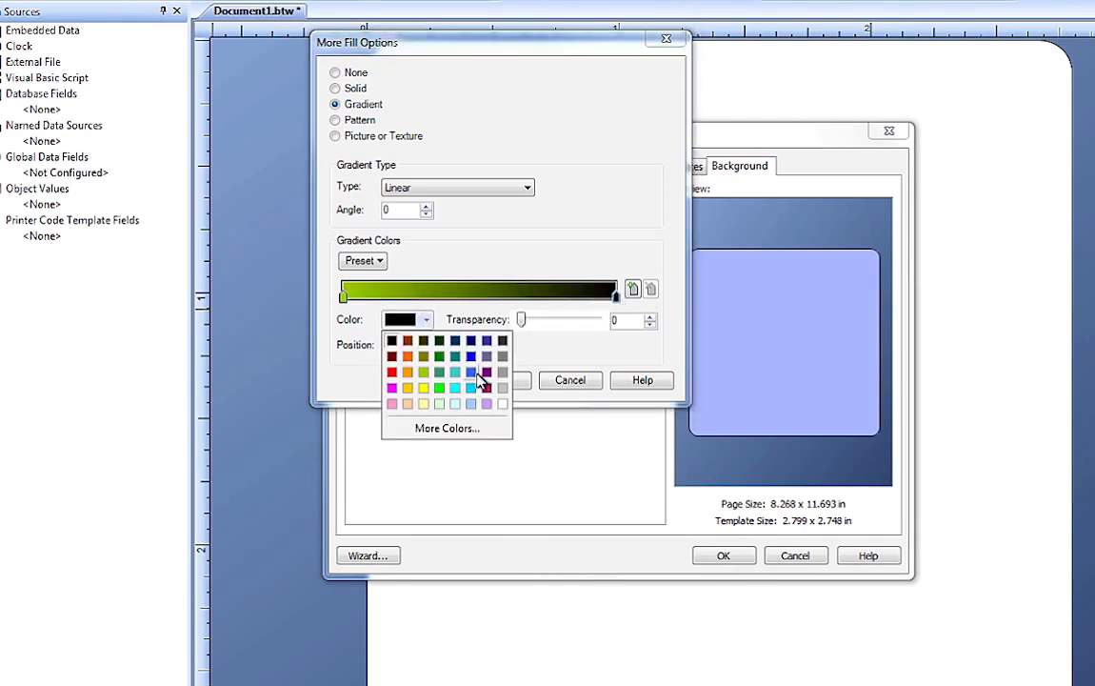
pyautogui.click(477, 381)
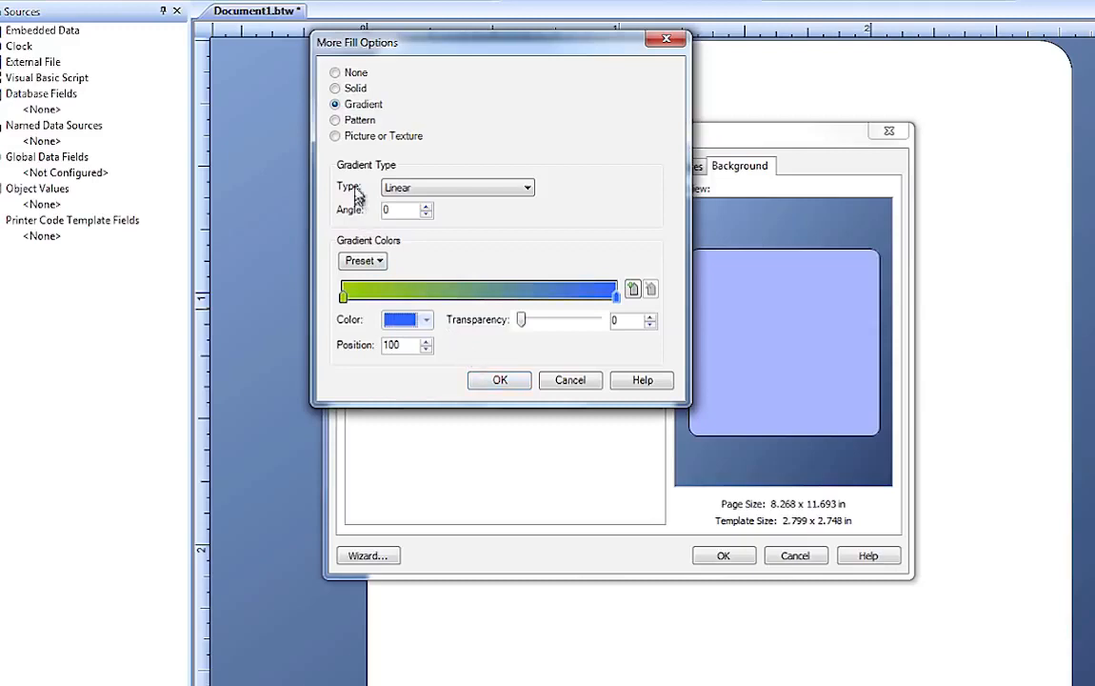
# Try the brick pattern as the background fill, with a lime green foreground and a turquoise background color.
pyautogui.click(335, 121)
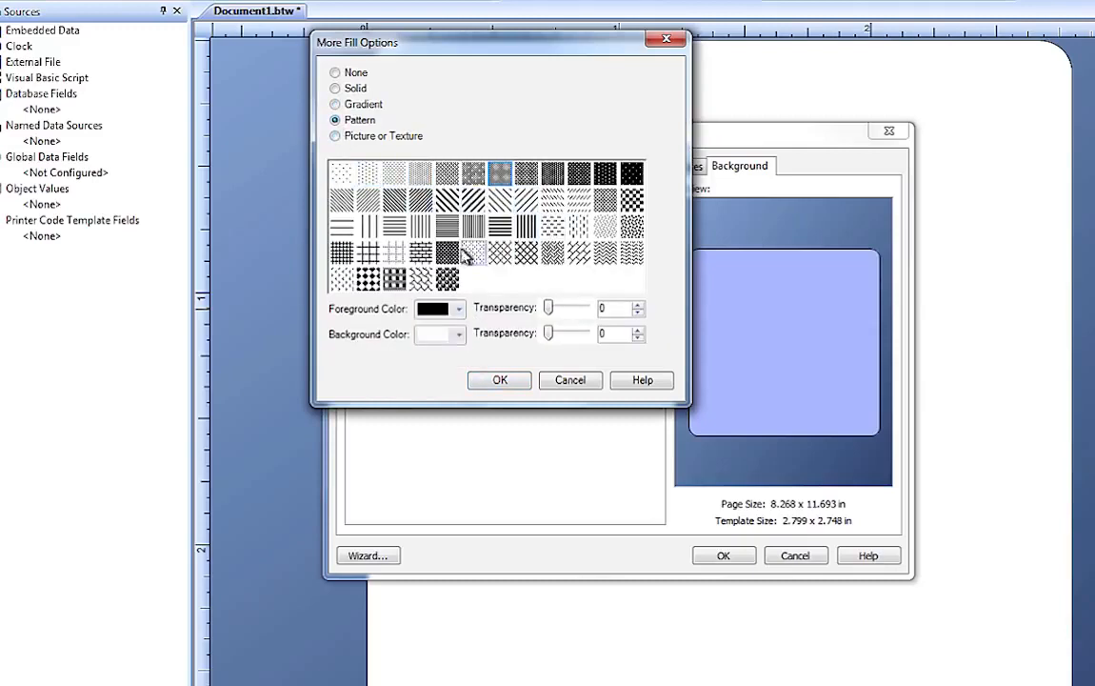
pyautogui.click(420, 255)
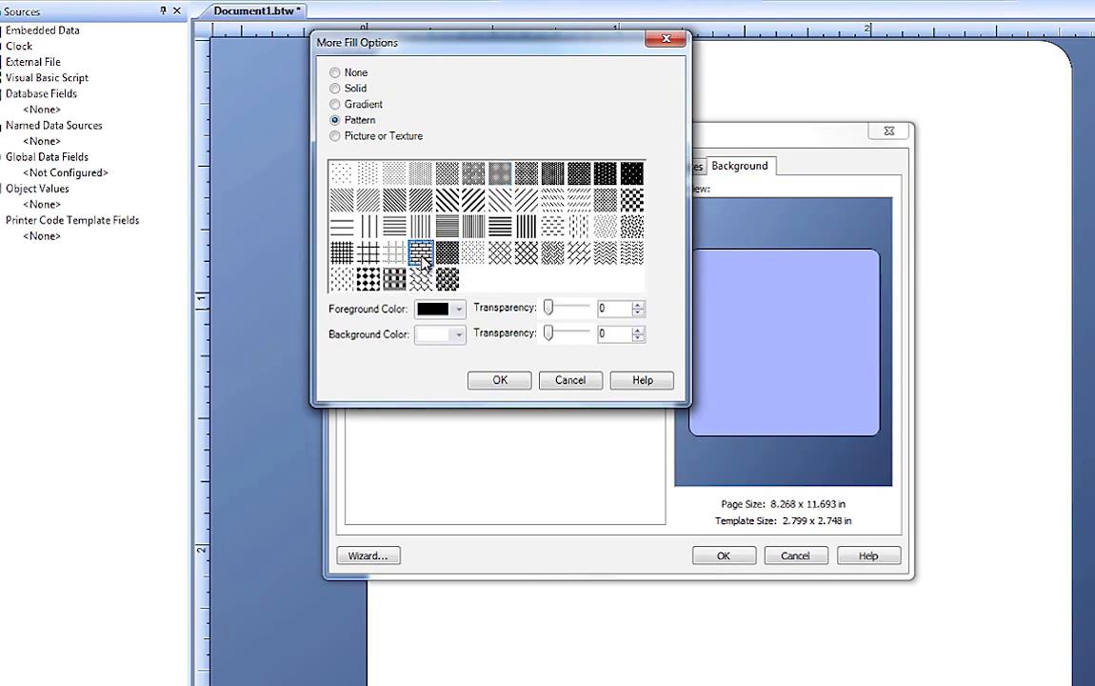
pyautogui.click(459, 312)
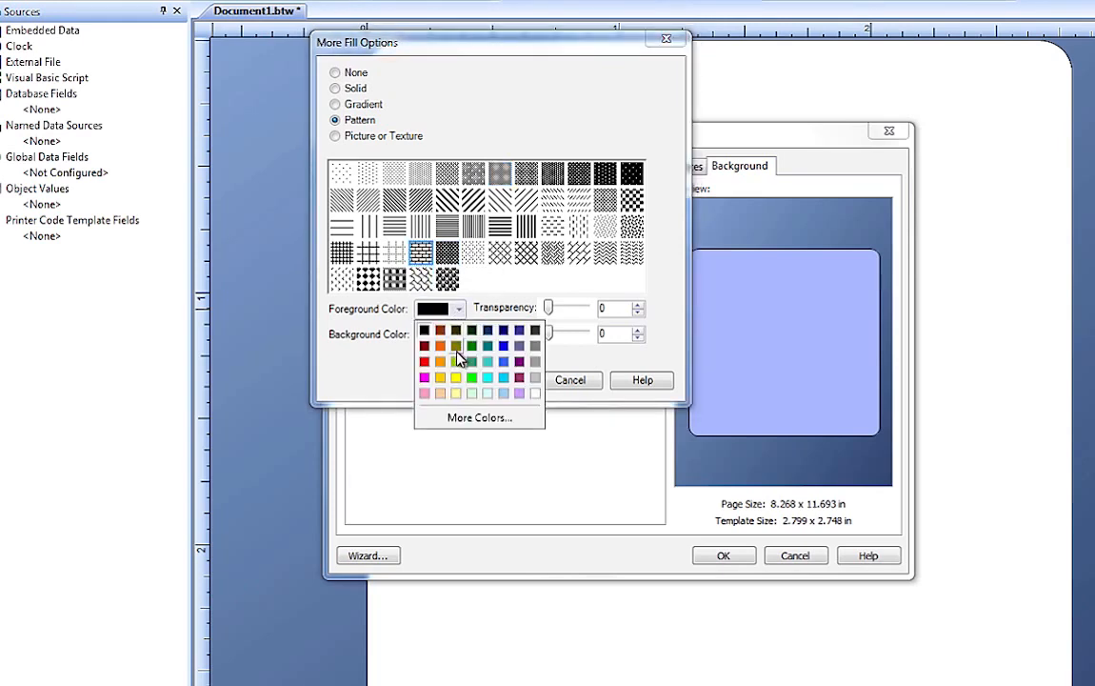
pyautogui.click(456, 363)
pyautogui.click(458, 334)
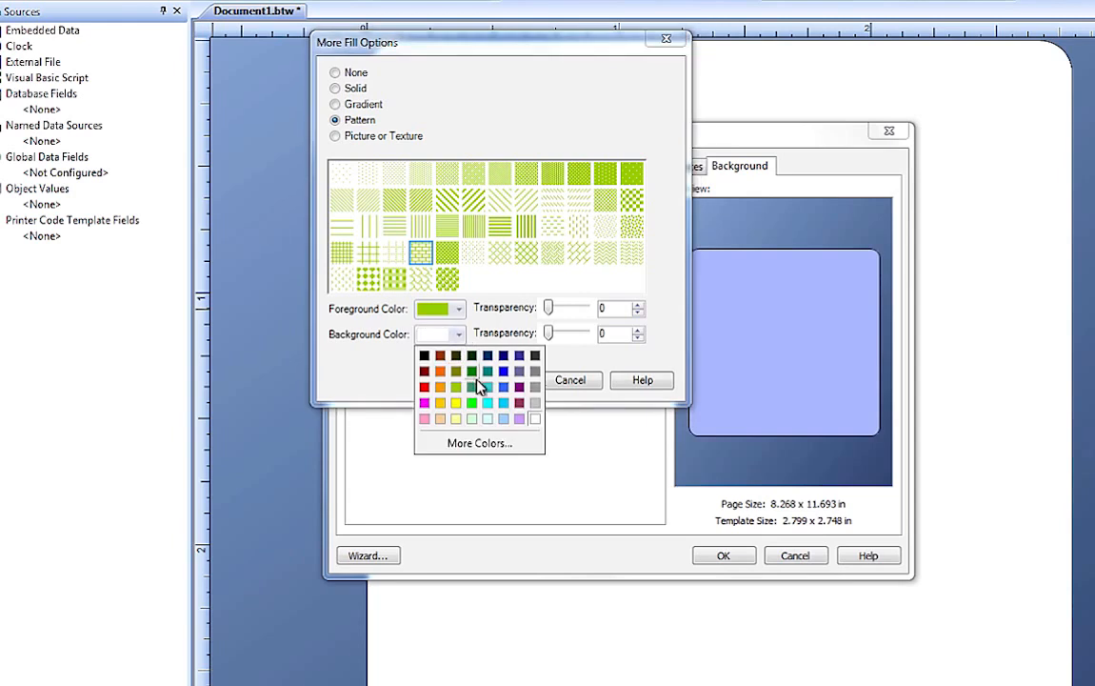
pyautogui.click(488, 387)
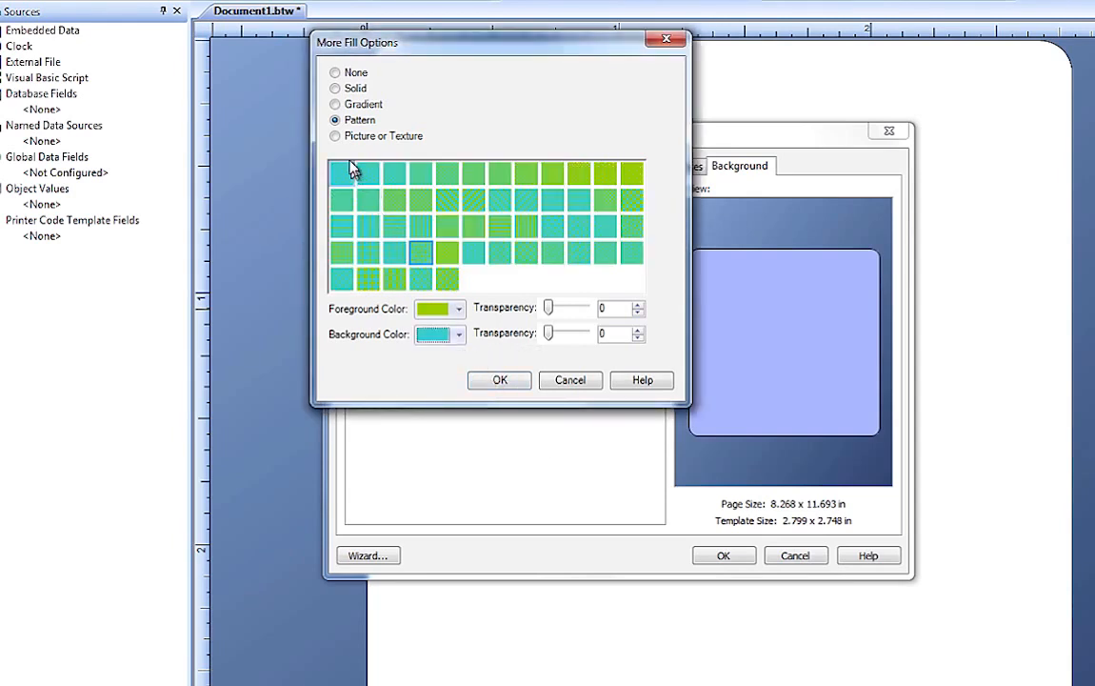
# Apply the reddish-brown wood grain texture as a tiled background fill.
pyautogui.click(335, 137)
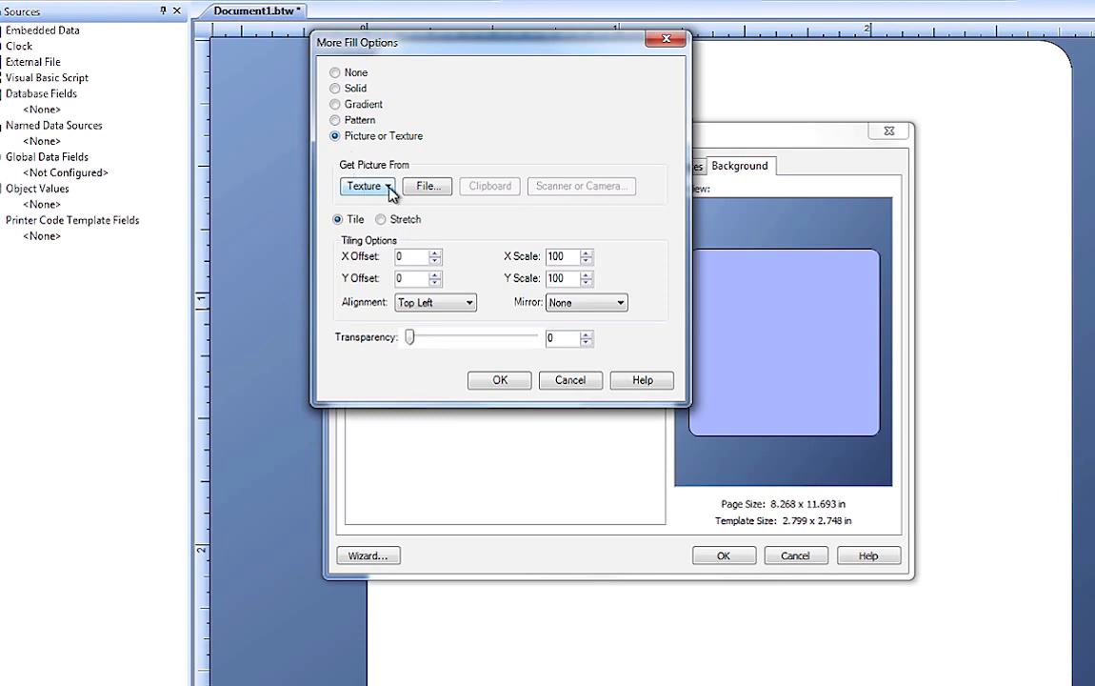
pyautogui.click(385, 187)
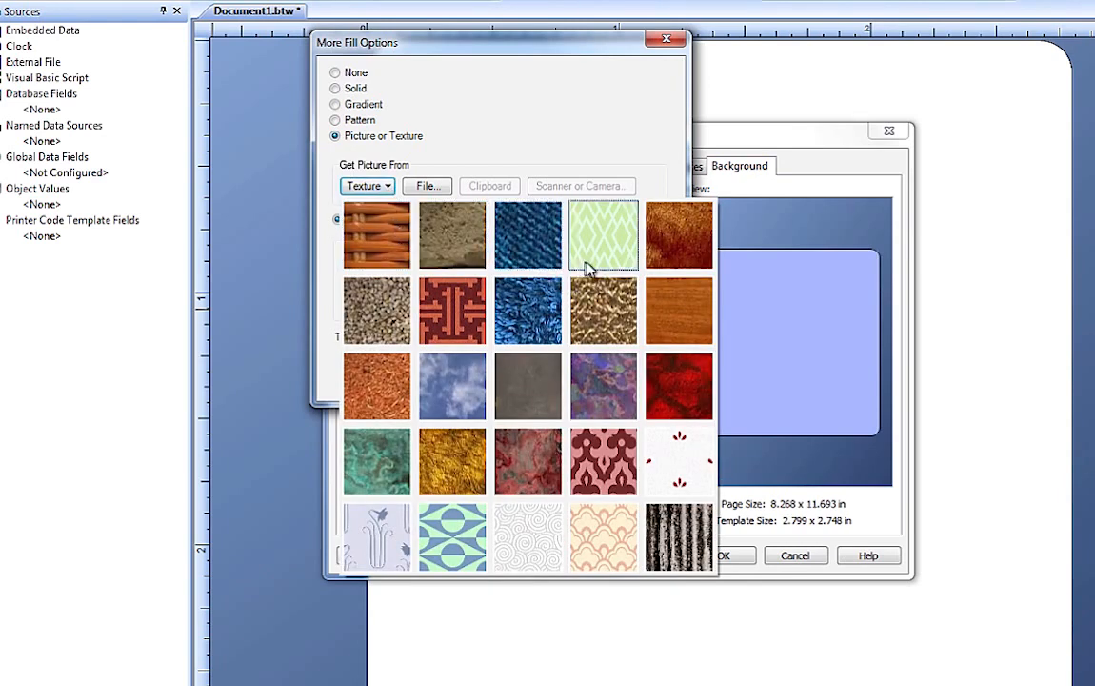
pyautogui.click(674, 327)
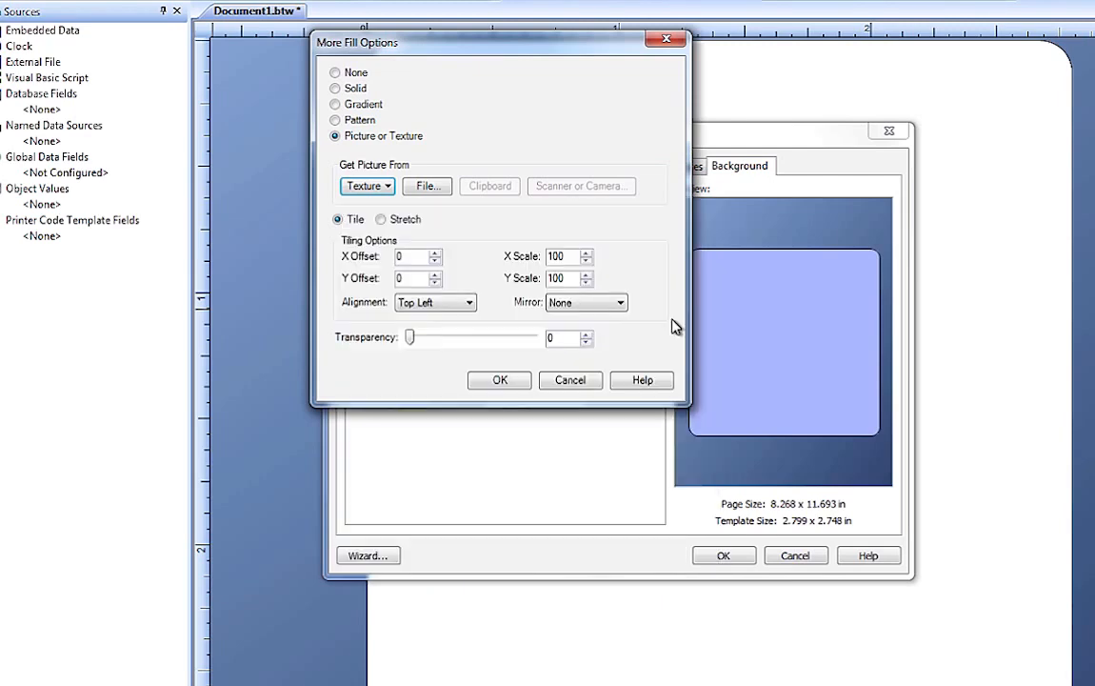
pyautogui.click(502, 380)
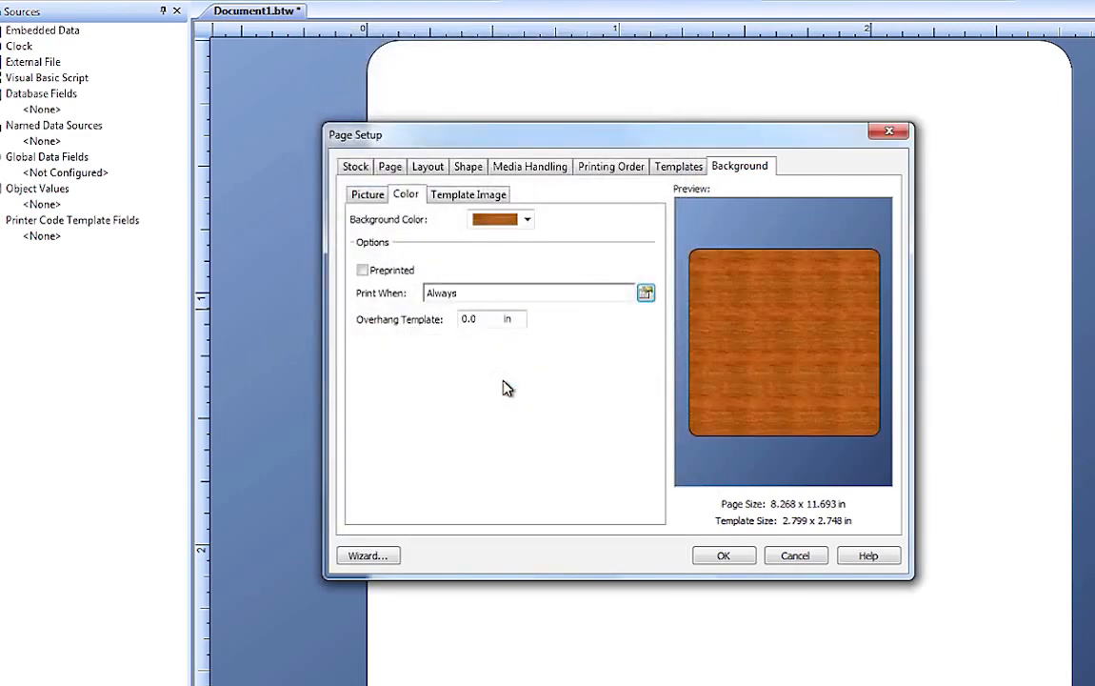
# Replace the wood texture with the picture LionLinen.jpg as background fill, stretched and with transparency set to 70.
pyautogui.click(526, 220)
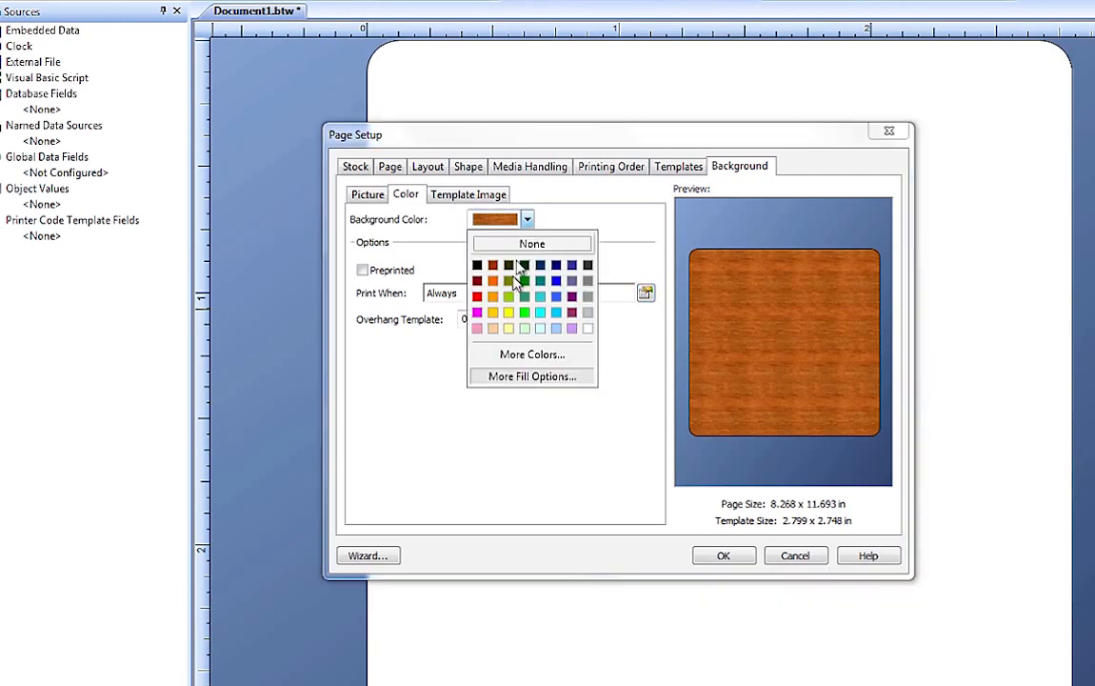
pyautogui.click(512, 378)
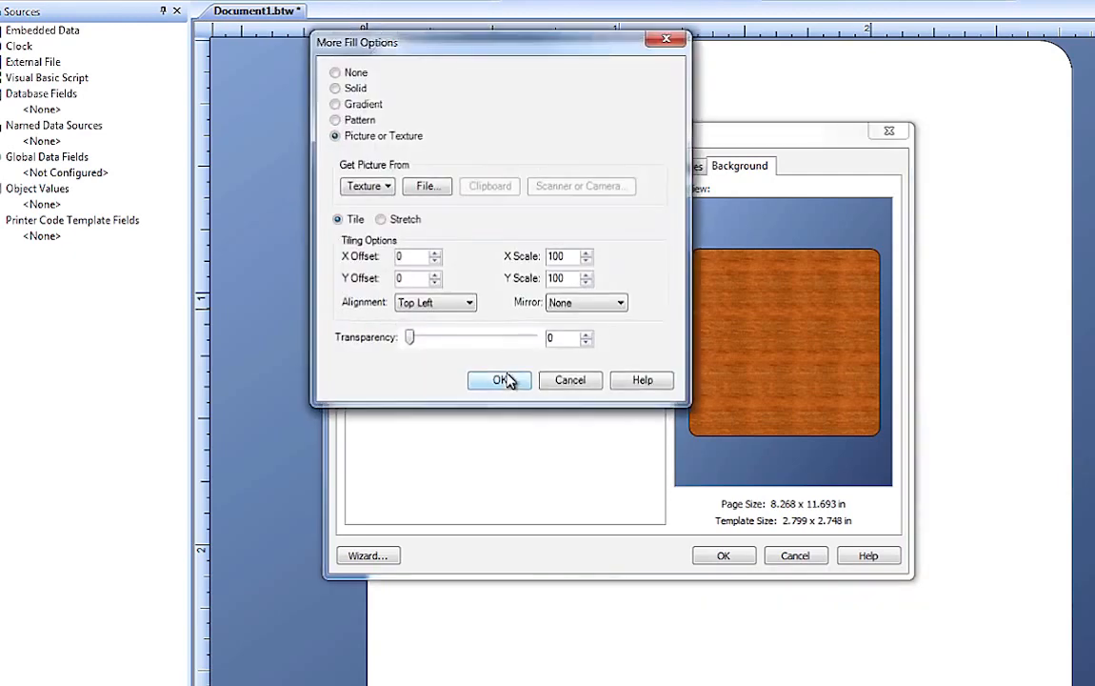
pyautogui.click(436, 194)
pyautogui.click(298, 122)
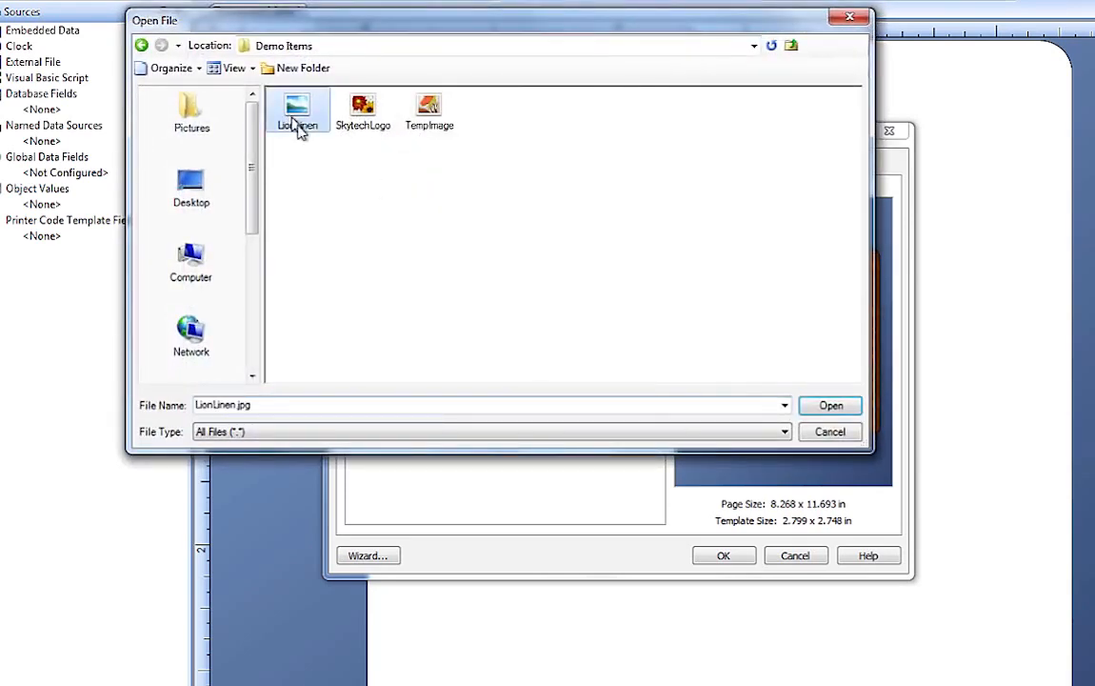
pyautogui.click(824, 408)
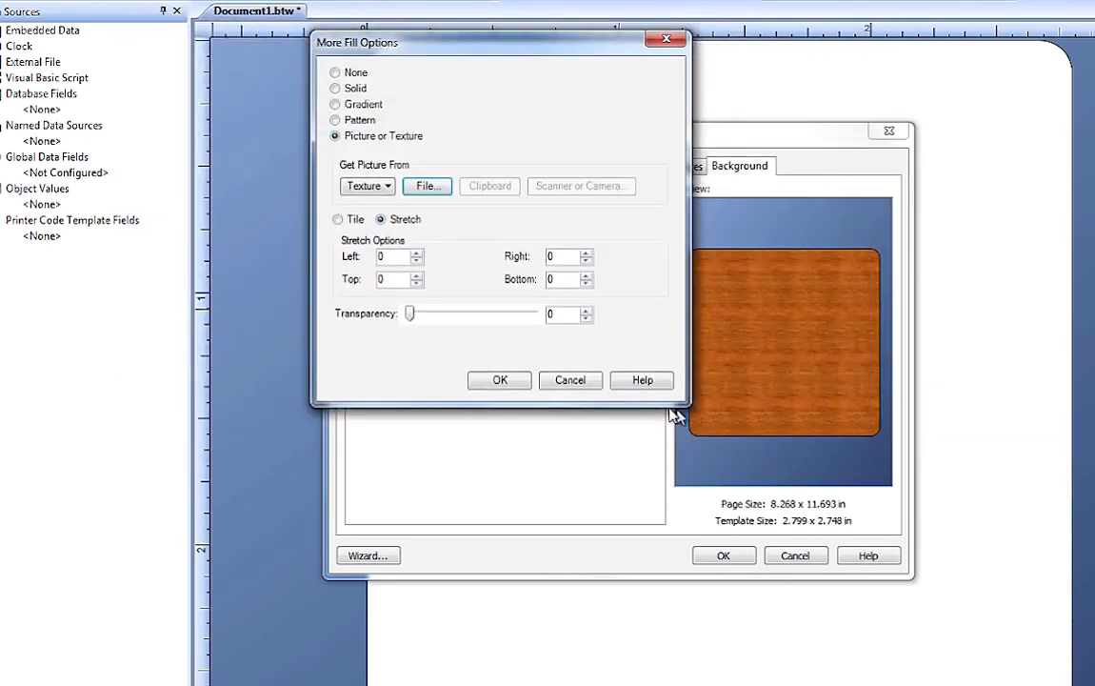
pyautogui.click(337, 219)
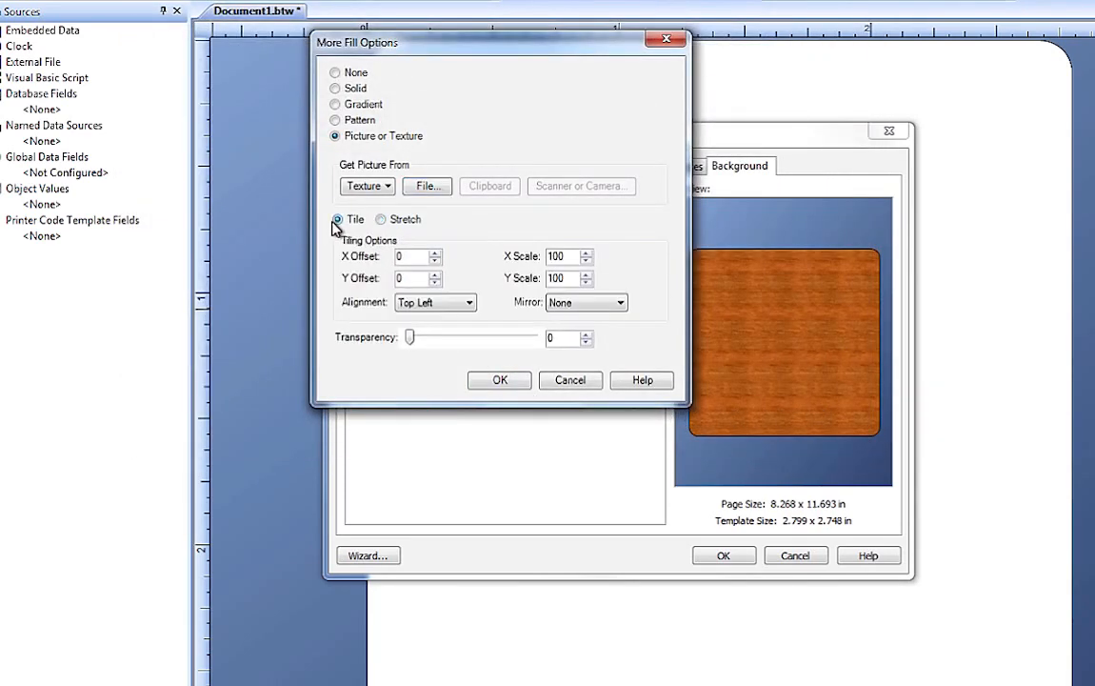
pyautogui.click(382, 220)
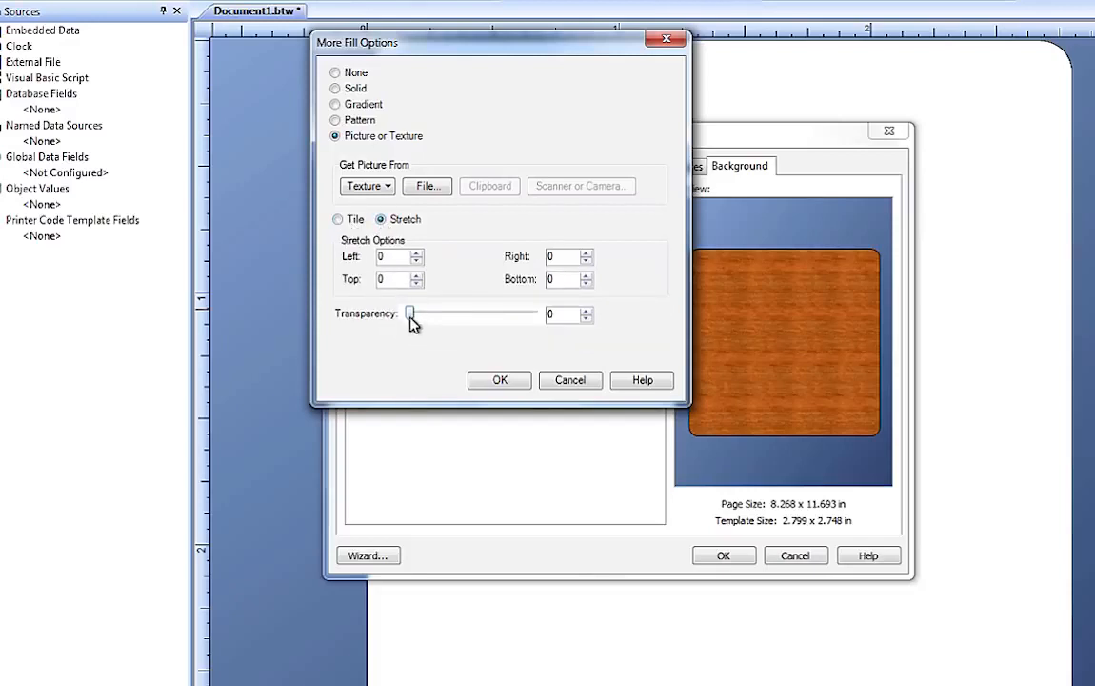
pyautogui.moveTo(411, 315); pyautogui.dragTo(499, 326)
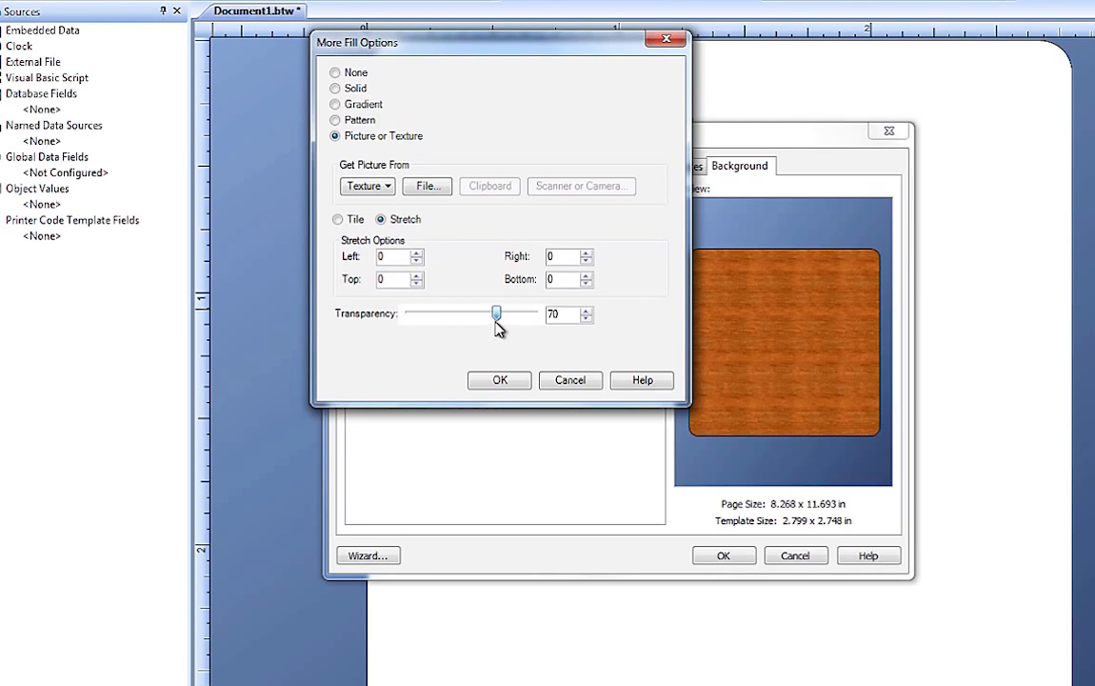
pyautogui.click(501, 391)
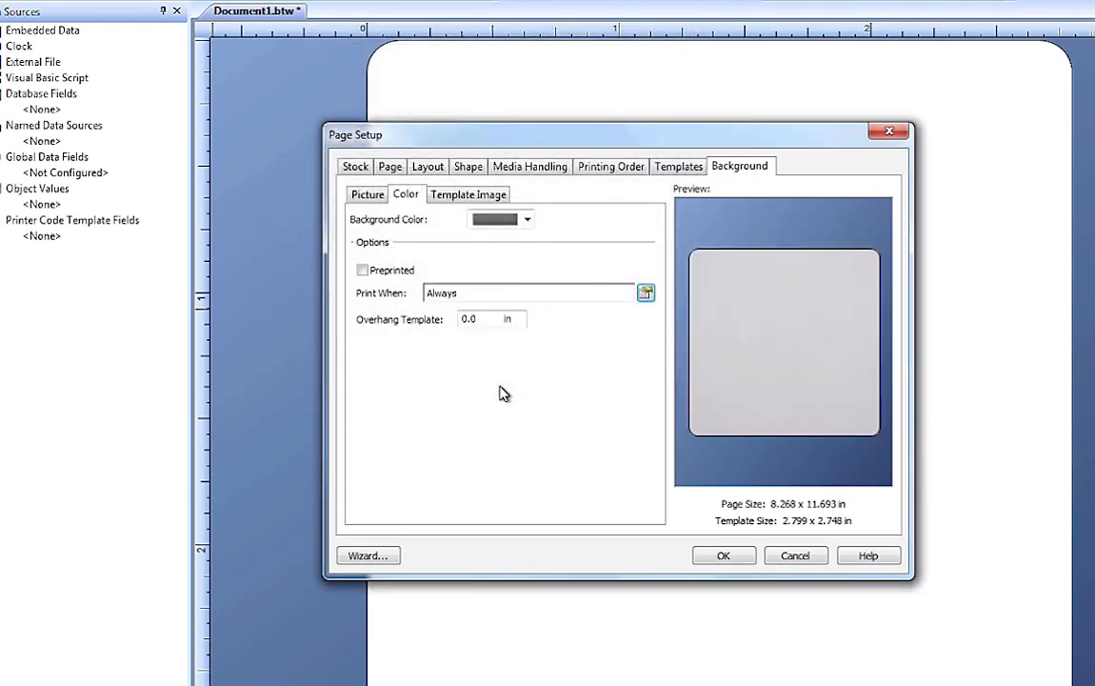
# Load TempImage.tif from Demo Items as the template image and set its color to light pink.
pyautogui.click(455, 196)
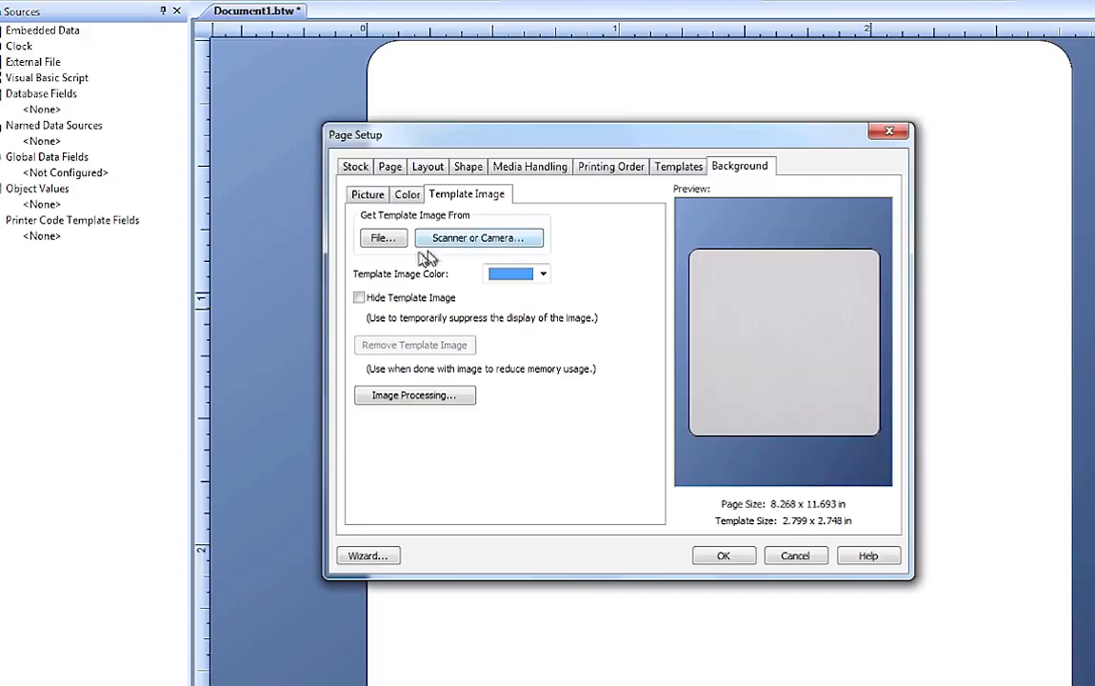
pyautogui.click(382, 239)
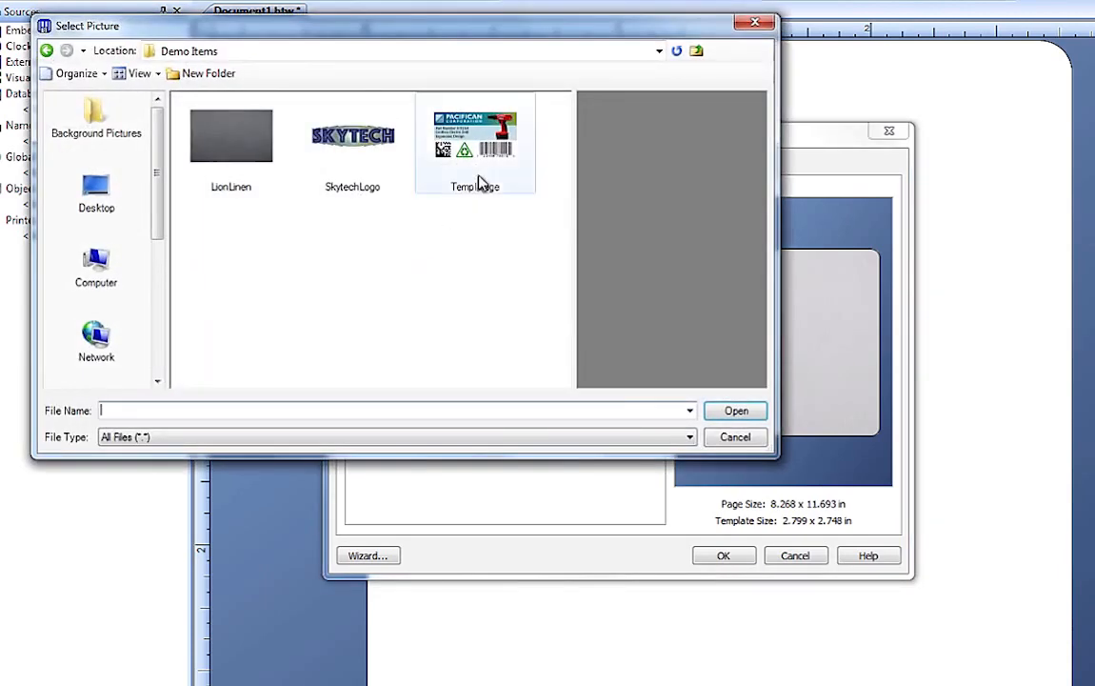
pyautogui.click(482, 184)
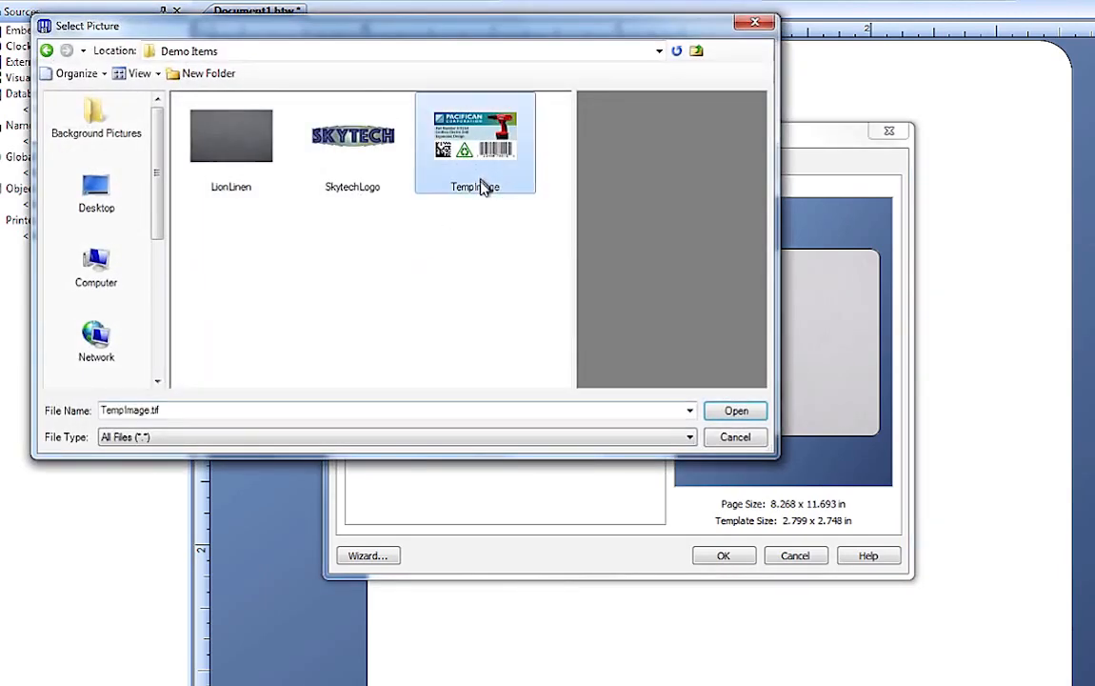
pyautogui.click(734, 415)
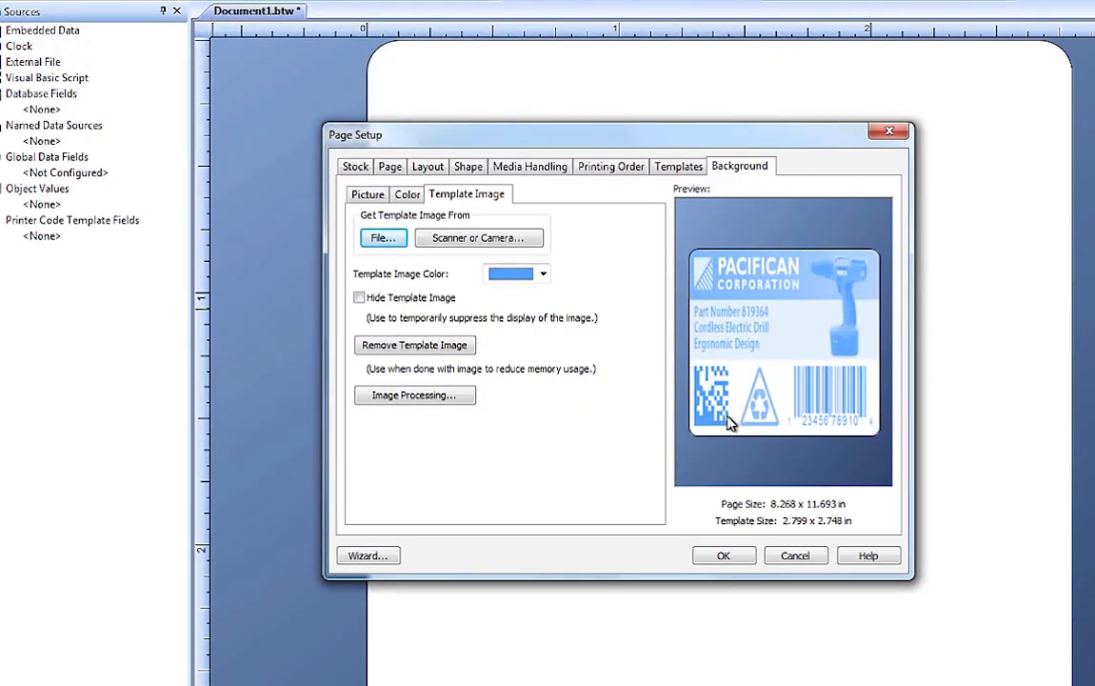
pyautogui.click(543, 273)
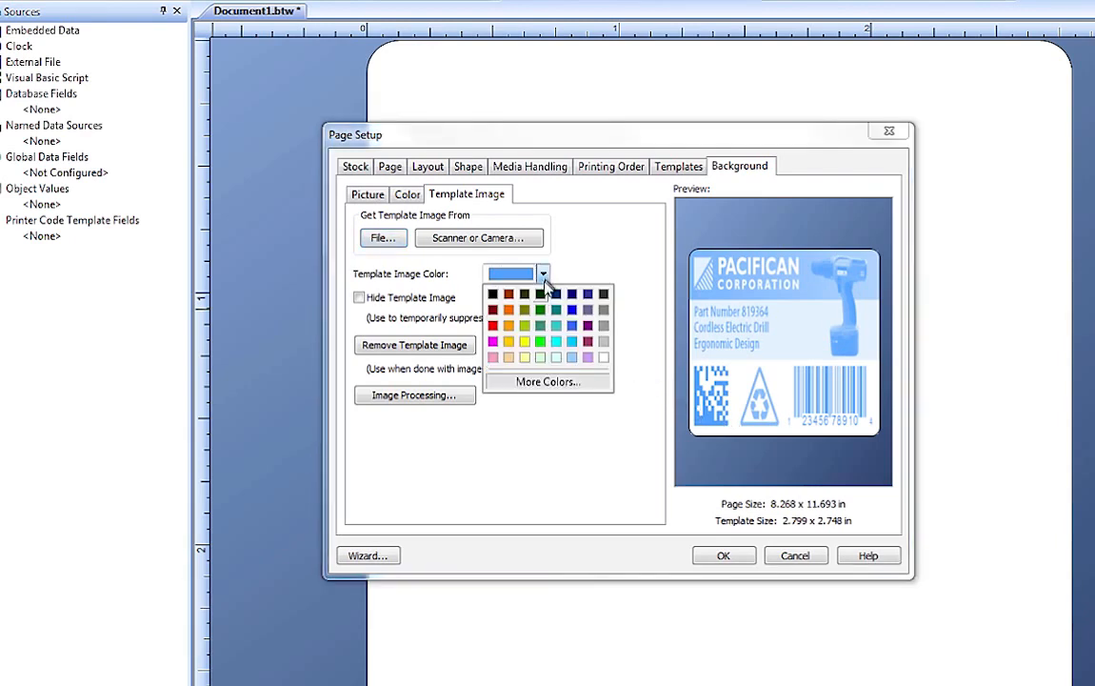
pyautogui.click(494, 358)
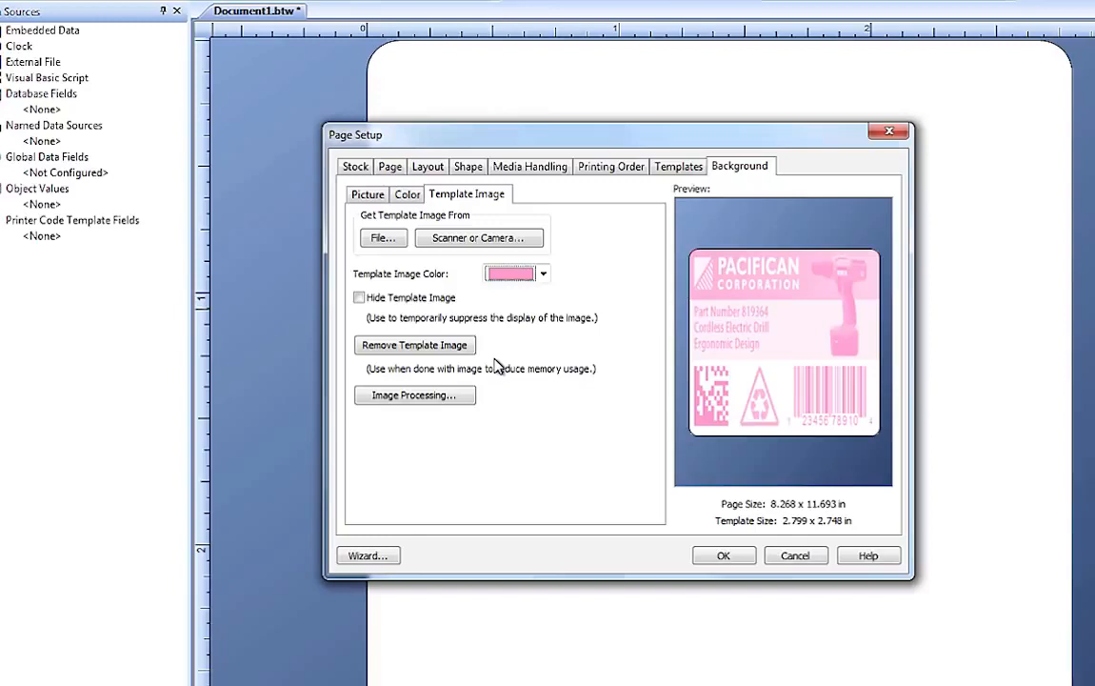
# Hide and show the template image again, remove it, and apply the page setup.
pyautogui.click(359, 298)
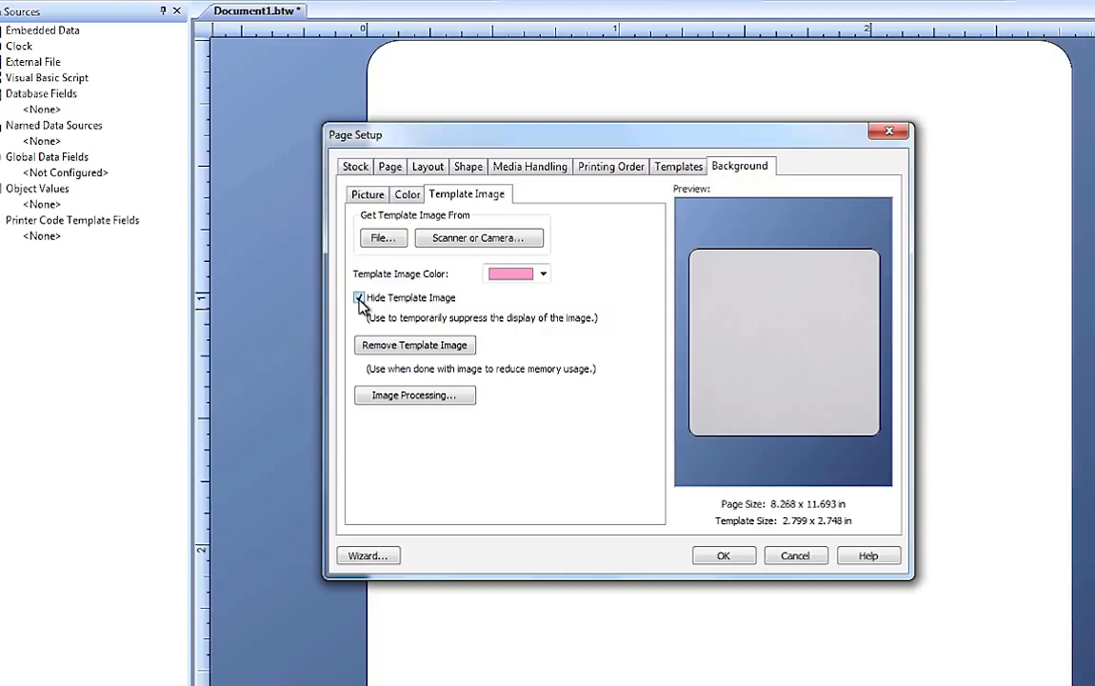
pyautogui.click(359, 298)
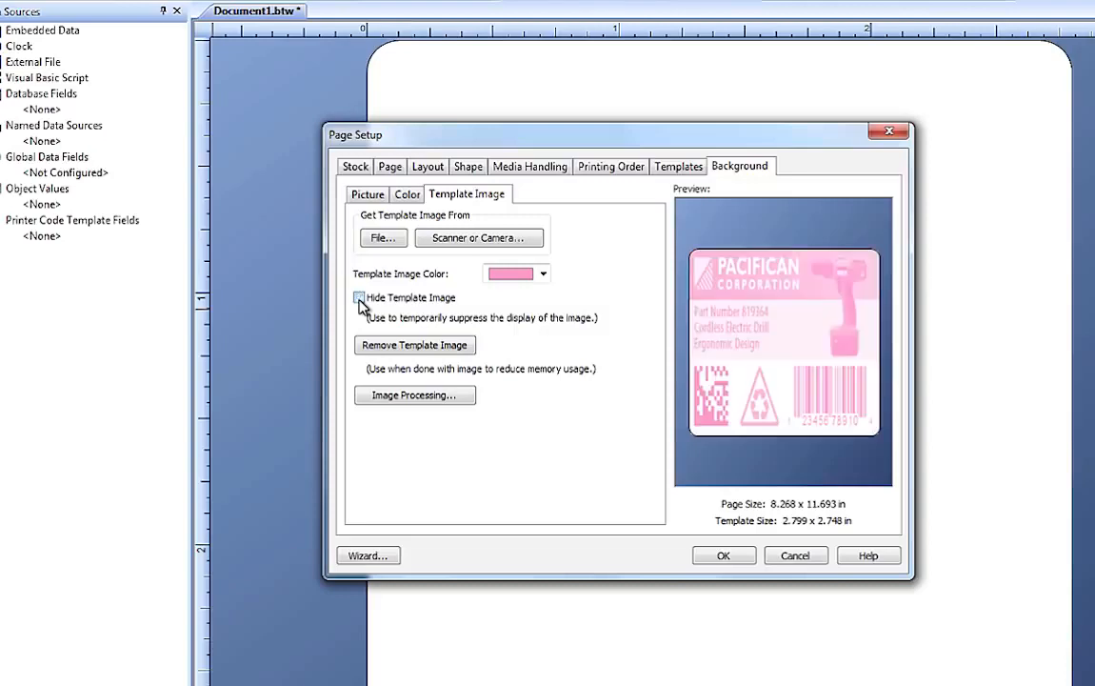
pyautogui.click(362, 352)
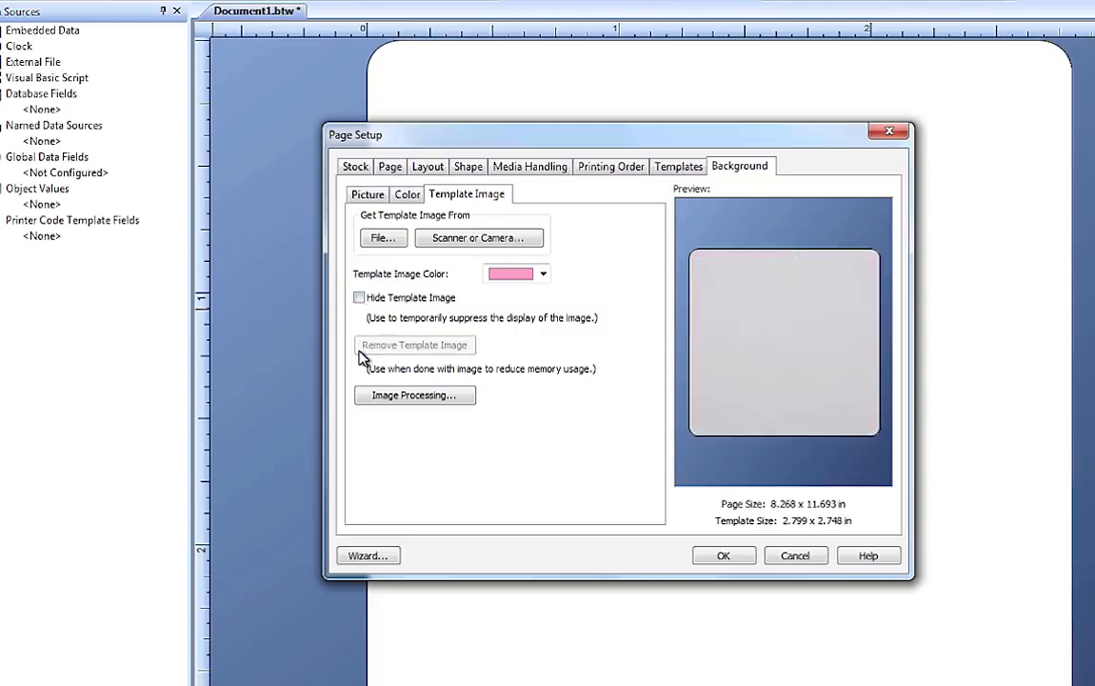
pyautogui.click(716, 557)
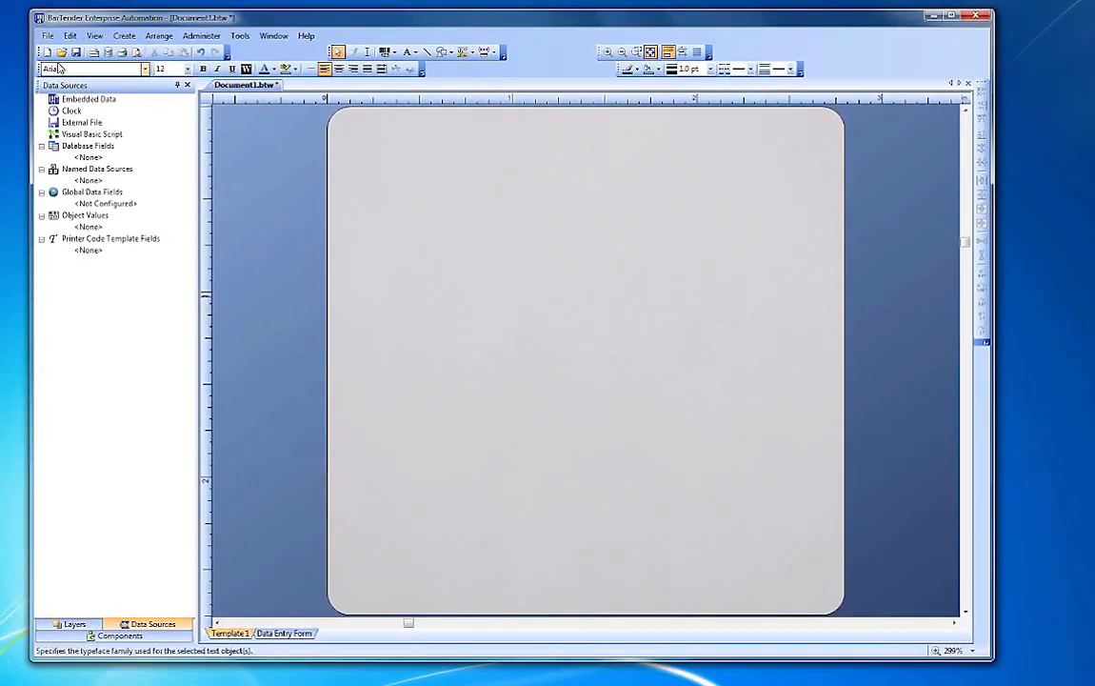
# Reopen the page setup, set the template's background color to None and apply the change.
pyautogui.click(47, 35)
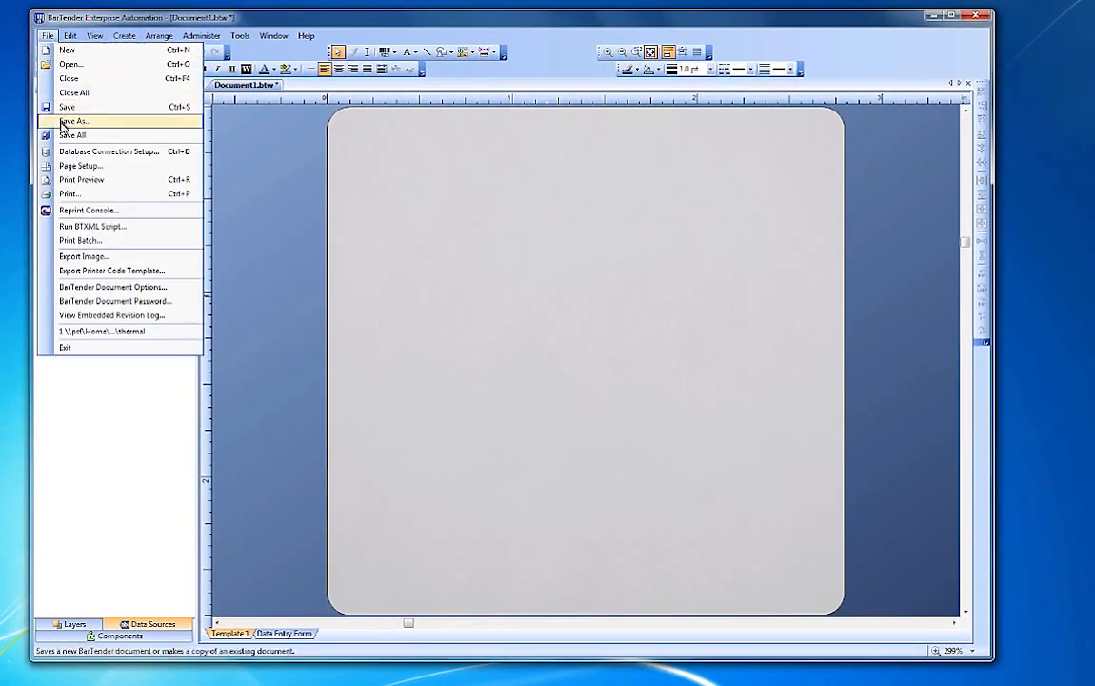
pyautogui.click(67, 165)
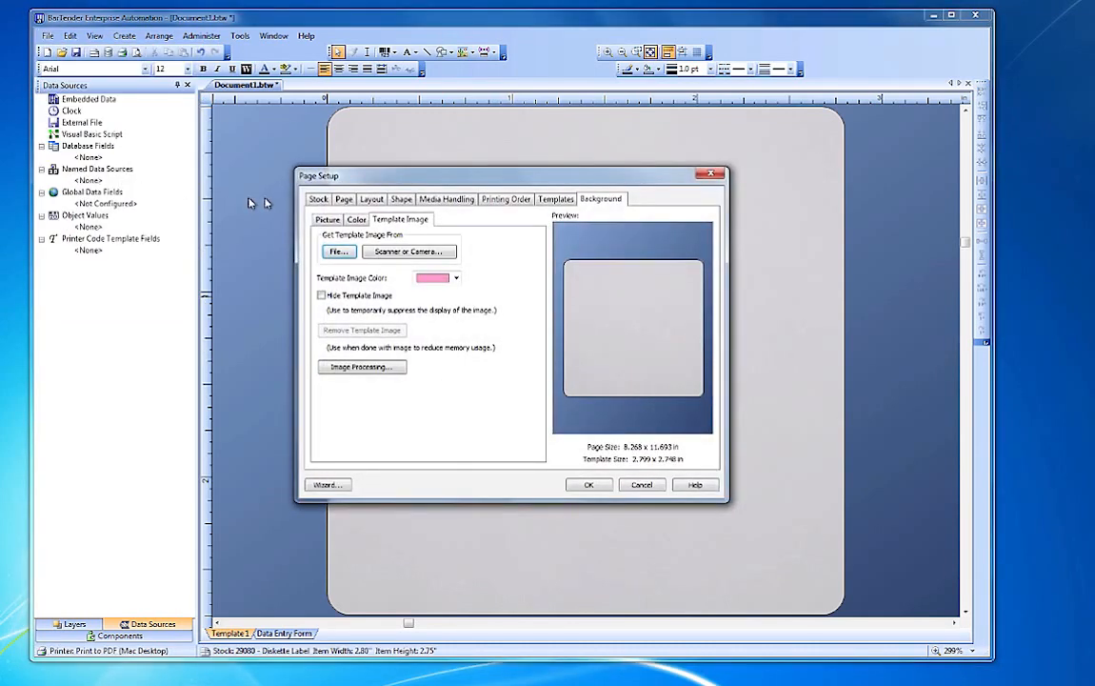
pyautogui.click(355, 219)
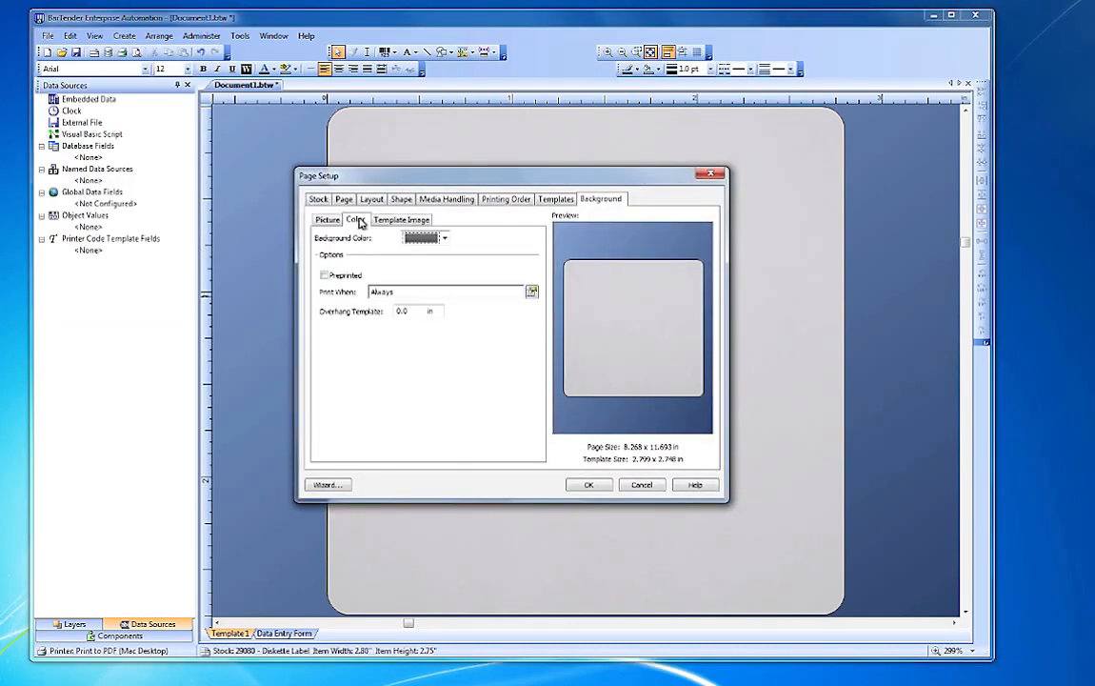
pyautogui.click(445, 240)
pyautogui.click(438, 254)
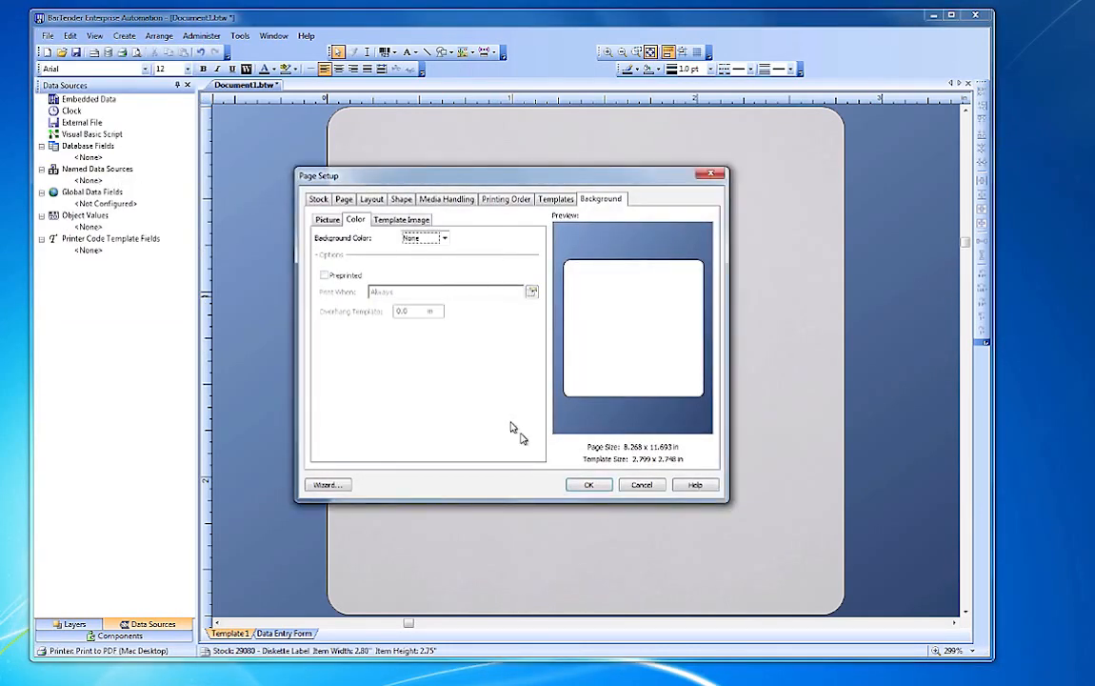
pyautogui.click(581, 486)
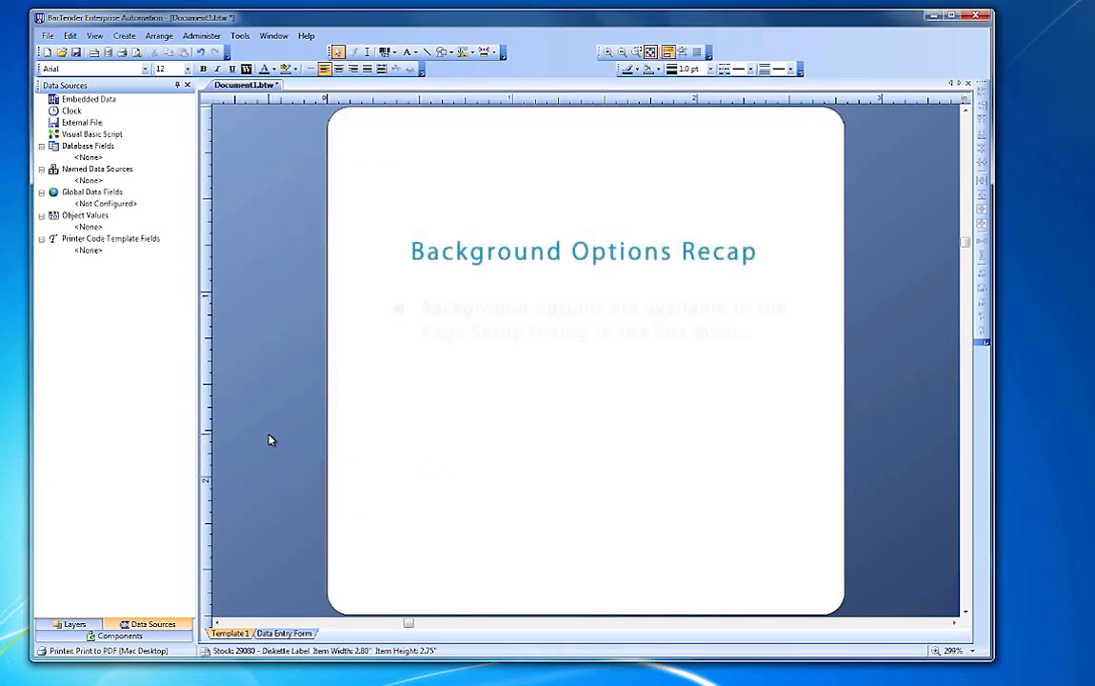